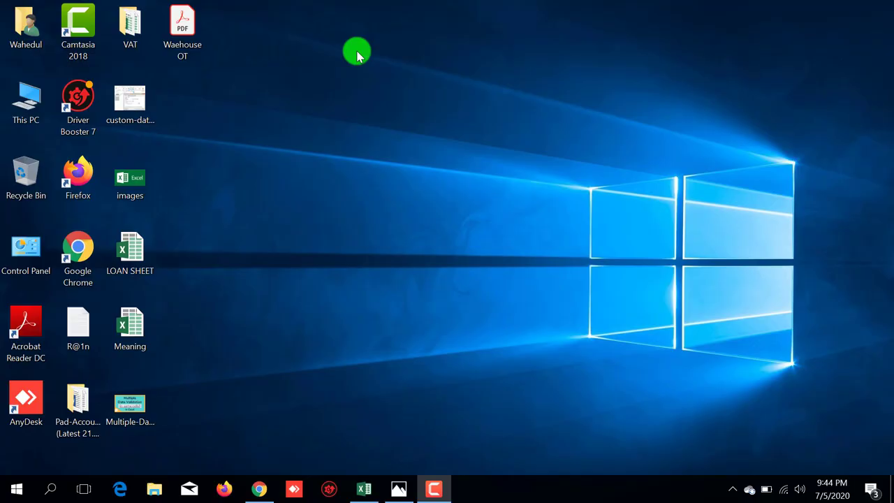
Refresh the desktop and bring the Intermediate Level workbook back from the taskbar
{"action": "right_click", "coordinate": [357, 52]}
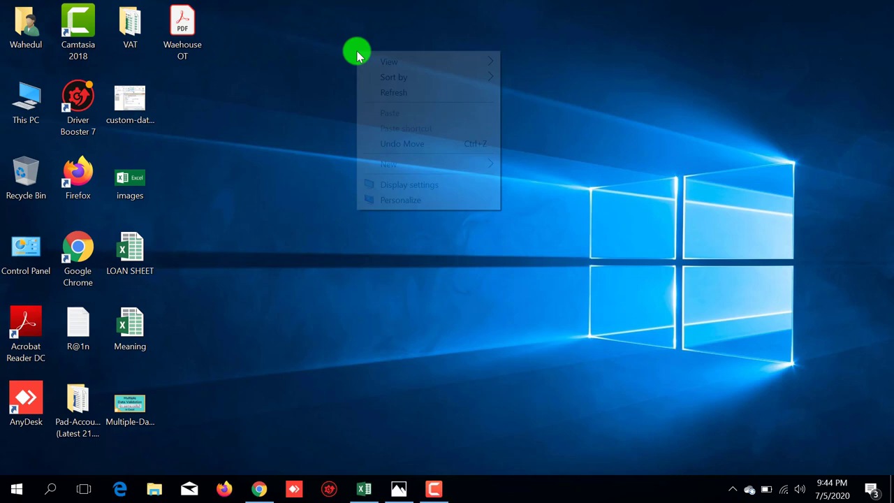
{"action": "left_click", "coordinate": [405, 92]}
{"action": "left_click", "coordinate": [365, 489]}
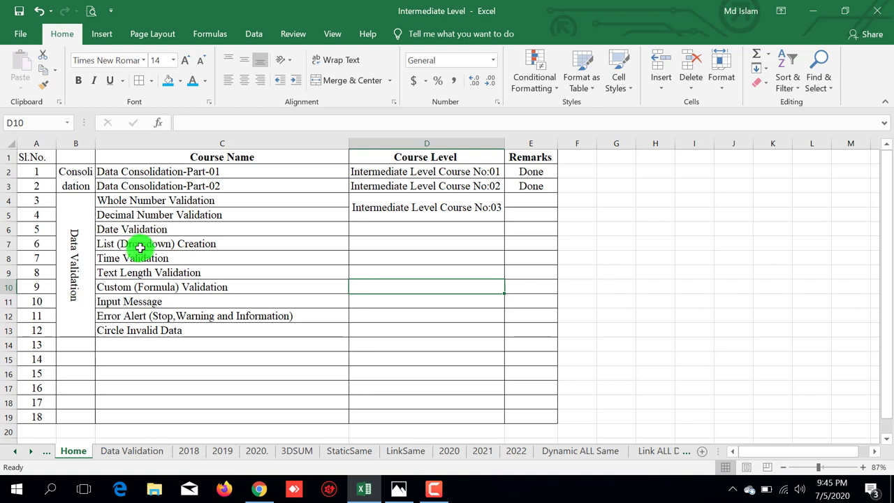
Review the Home sheet topics in C7, D4 and C4:C5, then go to the Data Validation sheet
{"action": "left_click", "coordinate": [154, 245]}
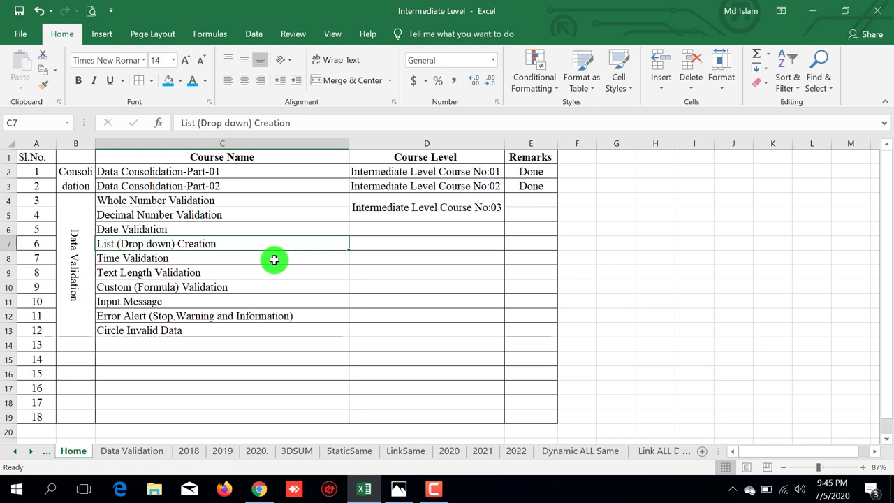
{"action": "left_click", "coordinate": [416, 204]}
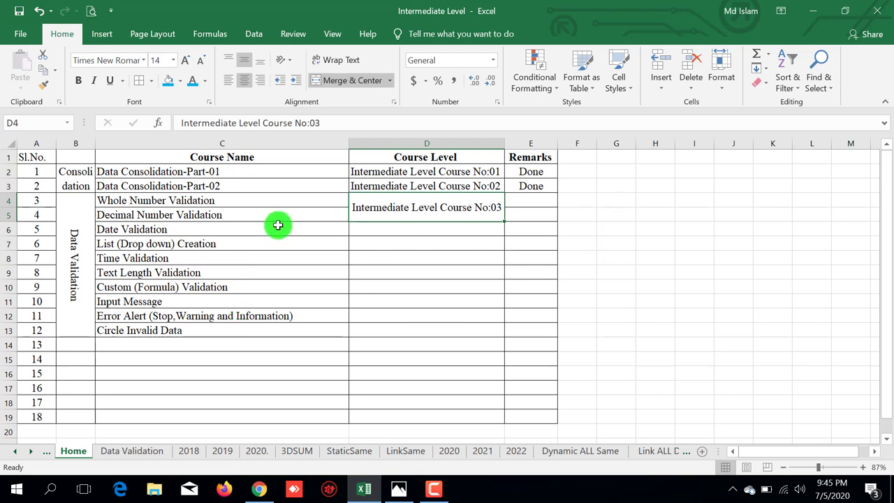
{"action": "left_click_drag", "start_coordinate": [174, 200], "coordinate": [169, 217]}
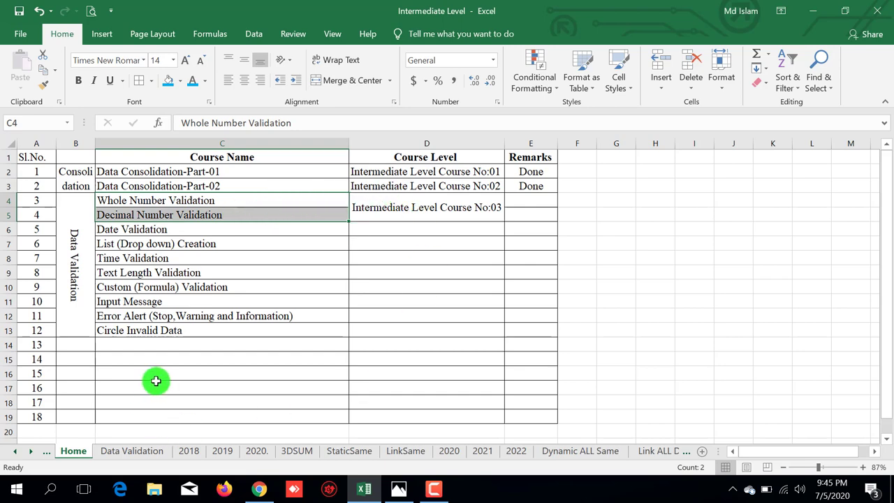
{"action": "left_click", "coordinate": [141, 444]}
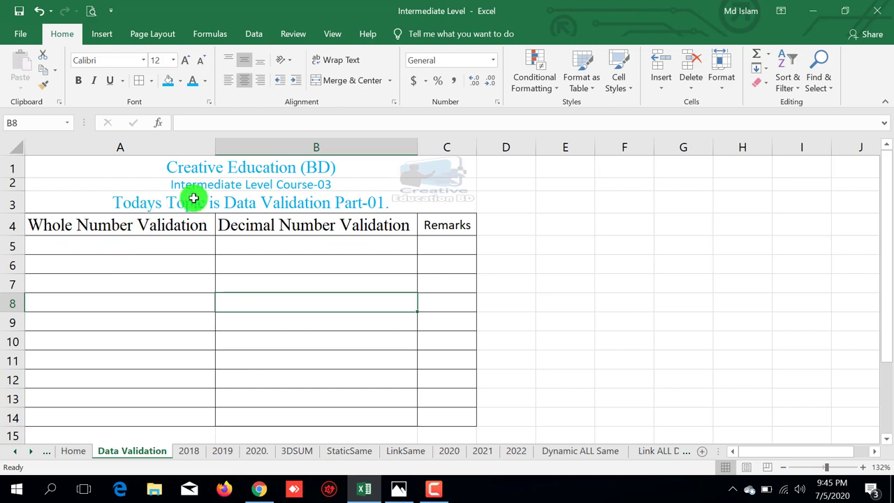
Review title rows A2–A4, then view custom-data-validation-excel.png in Photos
{"action": "left_click", "coordinate": [338, 186]}
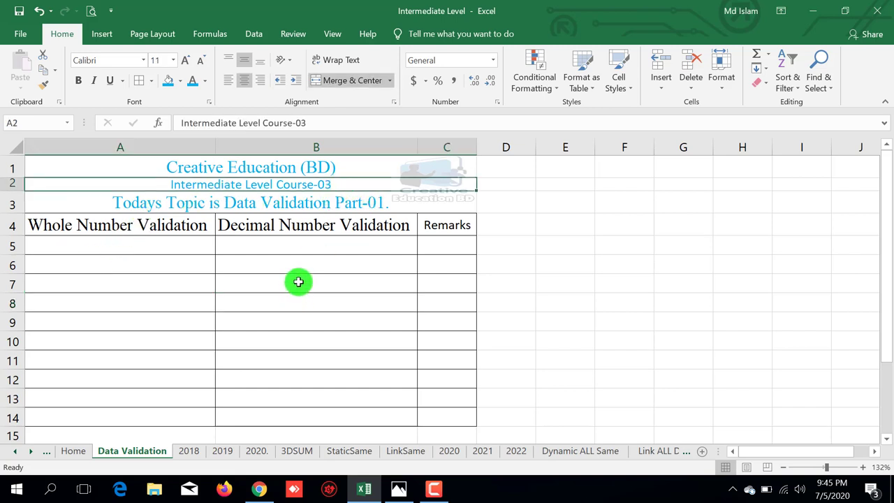
{"action": "left_click", "coordinate": [233, 206]}
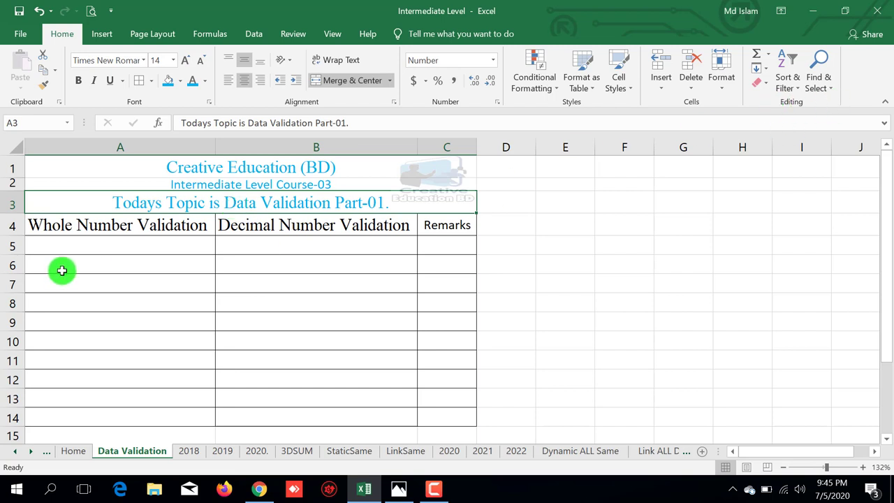
{"action": "left_click", "coordinate": [106, 225]}
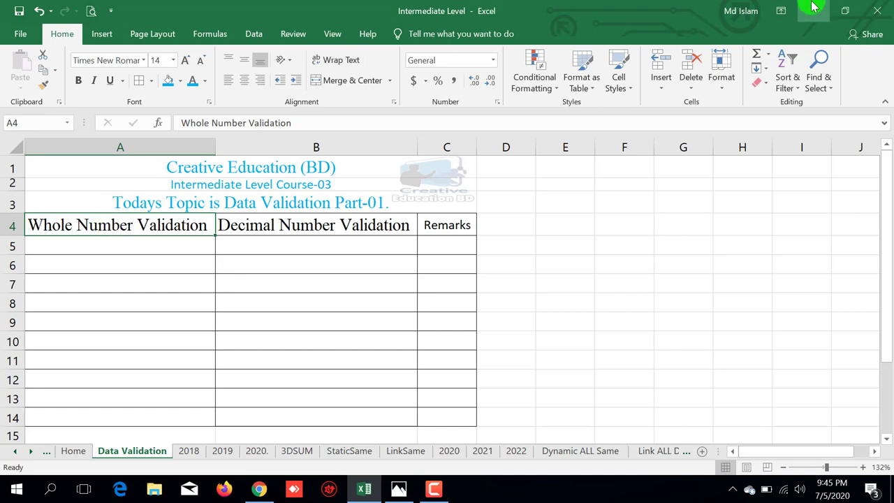
{"action": "left_click", "coordinate": [398, 489]}
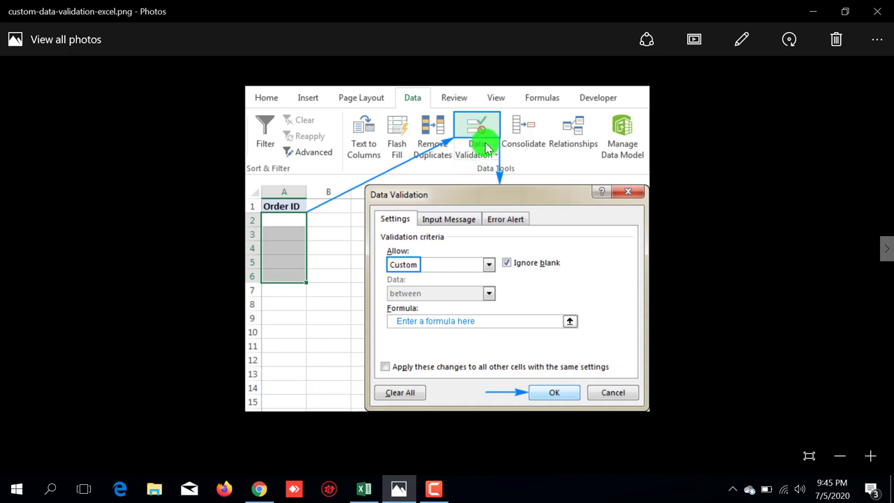
Minimize the Photos reference image to return to the Excel workbook
{"action": "left_click", "coordinate": [810, 12]}
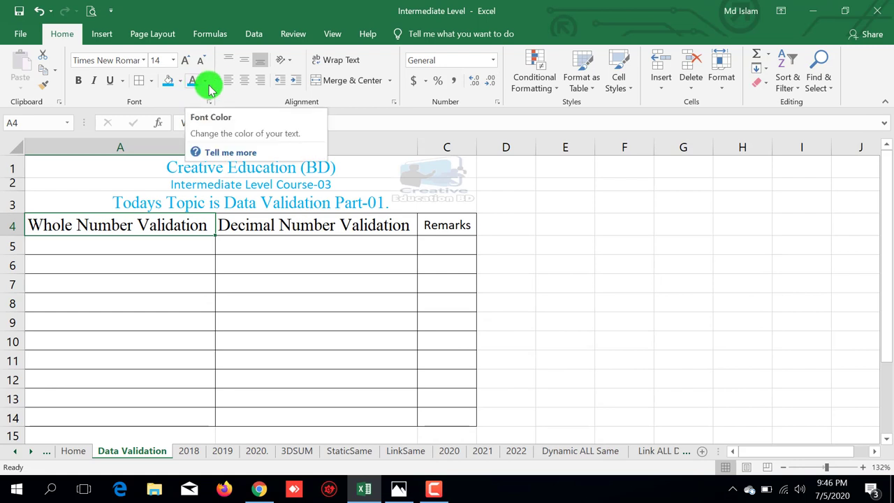
Select A5:A14 and open Data Validation from the Data tab
{"action": "left_click", "coordinate": [257, 35]}
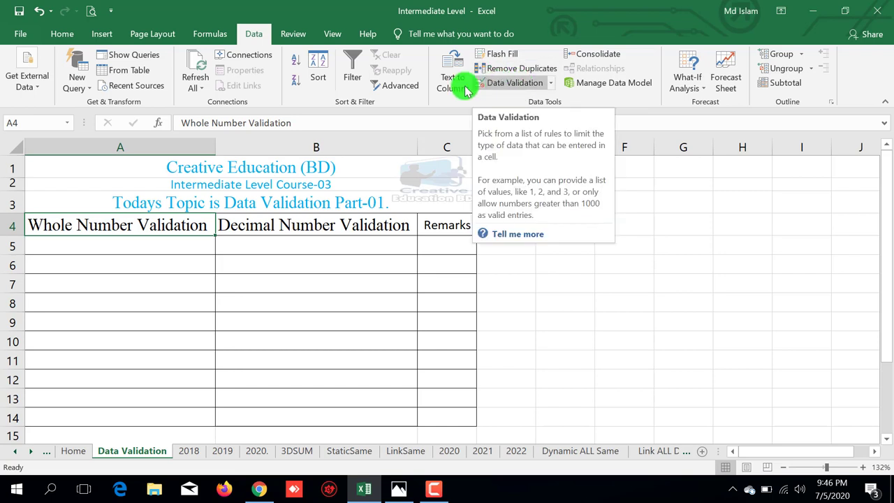
{"action": "left_click", "coordinate": [151, 260]}
{"action": "left_click", "coordinate": [159, 243]}
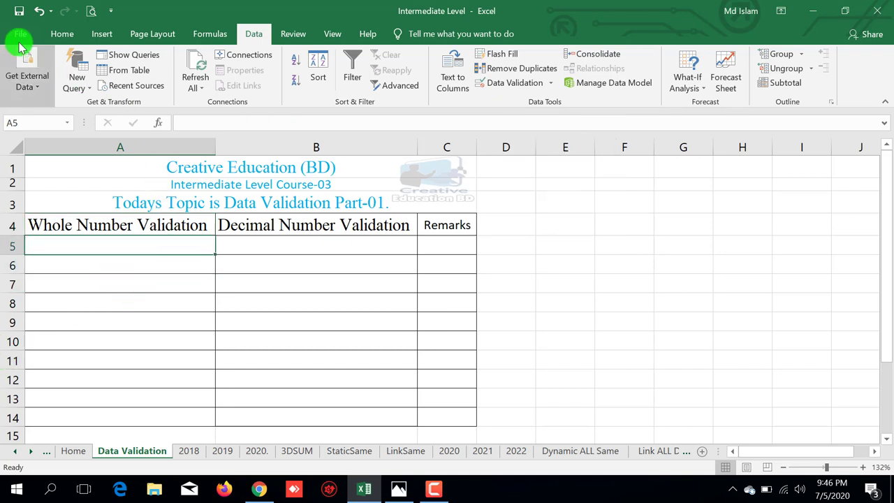
{"action": "left_click_drag", "start_coordinate": [160, 246], "coordinate": [144, 420]}
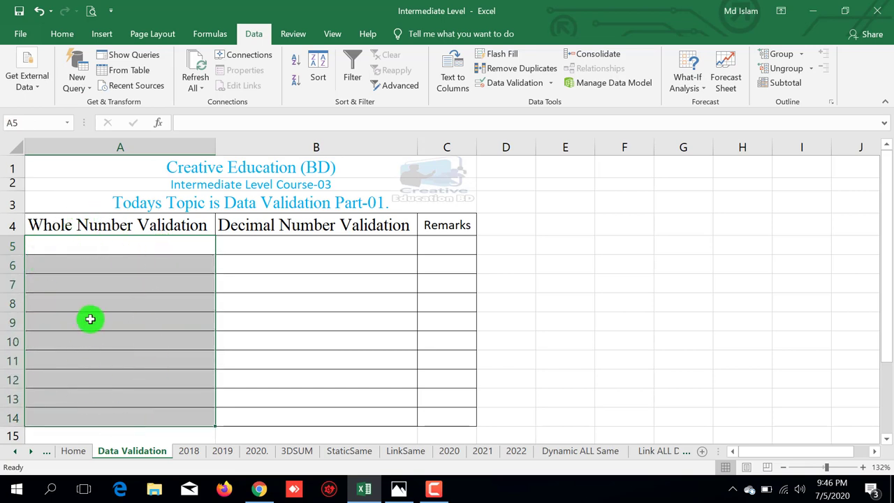
{"action": "left_click", "coordinate": [527, 86]}
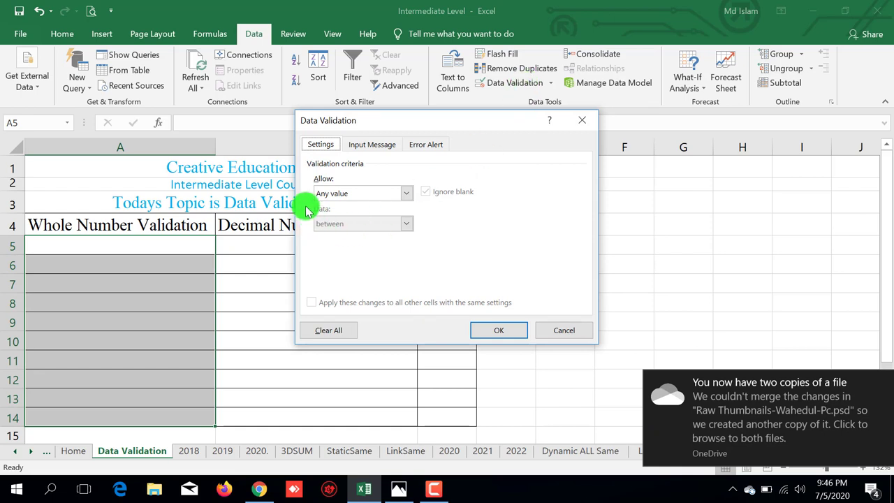
Check Input Message and Error Alert tabs, then allow Whole number between 10 and 20
{"action": "left_click", "coordinate": [374, 144]}
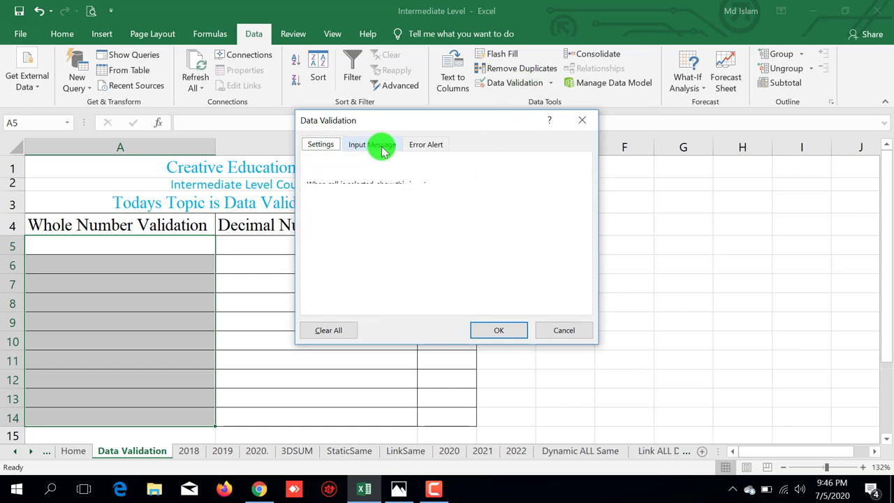
{"action": "left_click", "coordinate": [430, 144]}
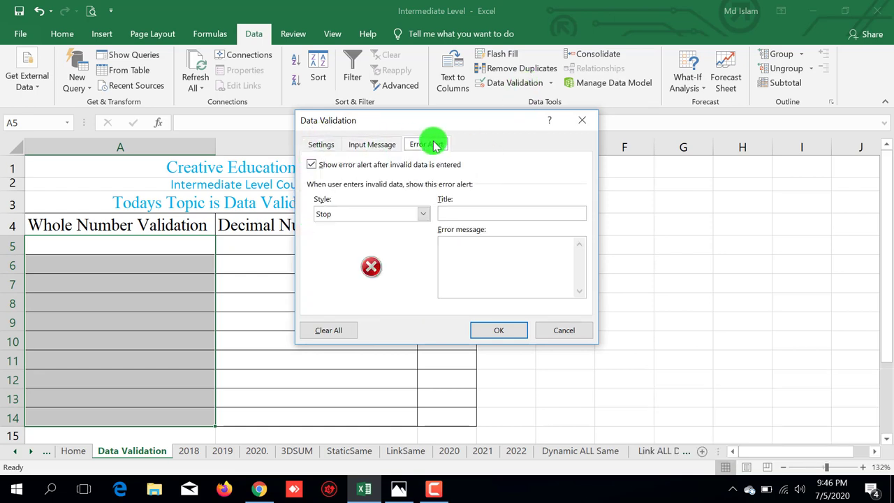
{"action": "left_click", "coordinate": [321, 147]}
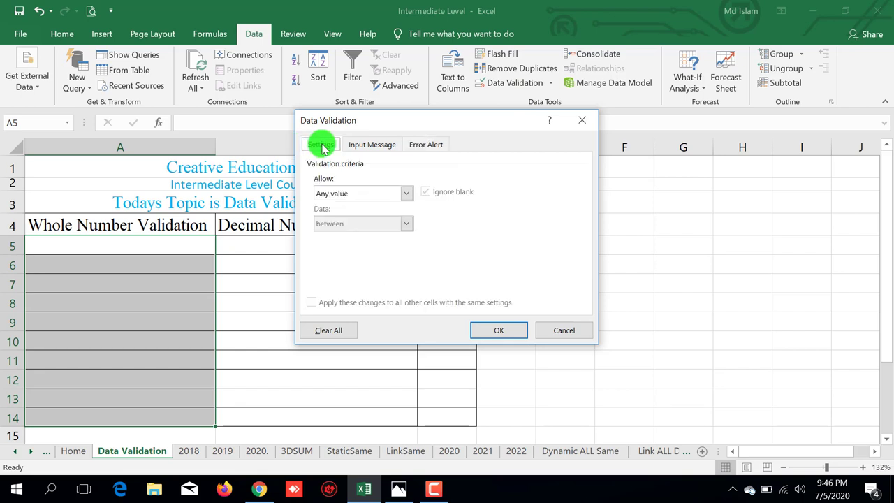
{"action": "left_click", "coordinate": [406, 194]}
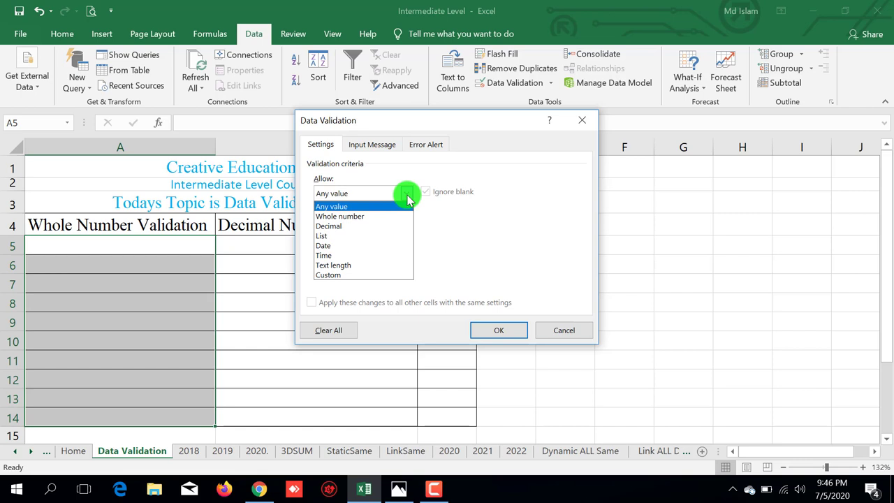
{"action": "left_click", "coordinate": [360, 217]}
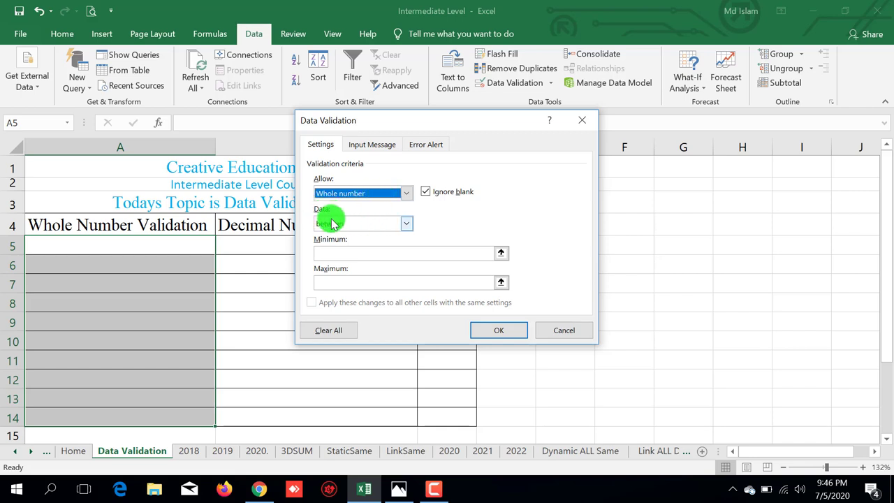
{"action": "left_click", "coordinate": [405, 224]}
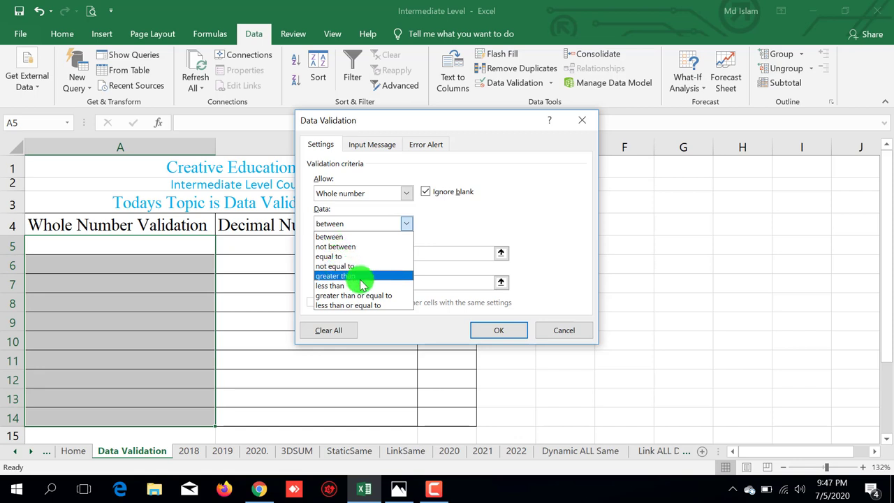
{"action": "left_click", "coordinate": [358, 240]}
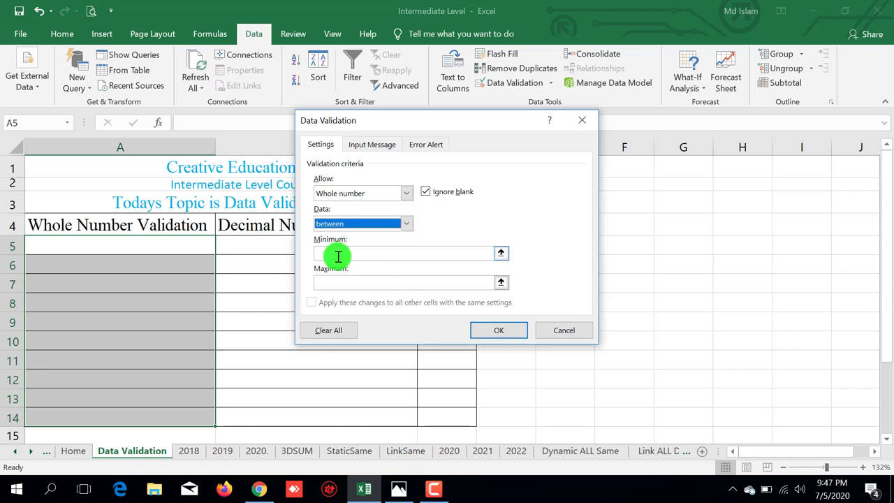
{"action": "left_click", "coordinate": [336, 255]}
{"action": "type", "text": "10"}
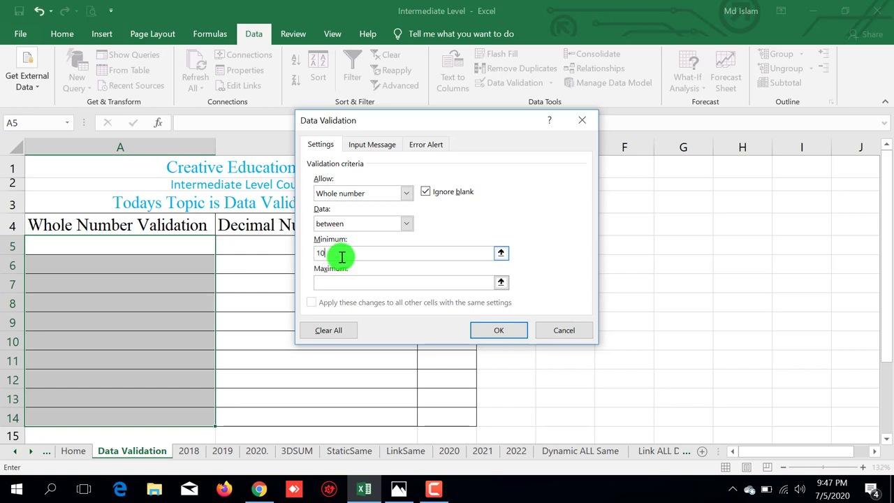
{"action": "left_click", "coordinate": [325, 283]}
{"action": "type", "text": "20"}
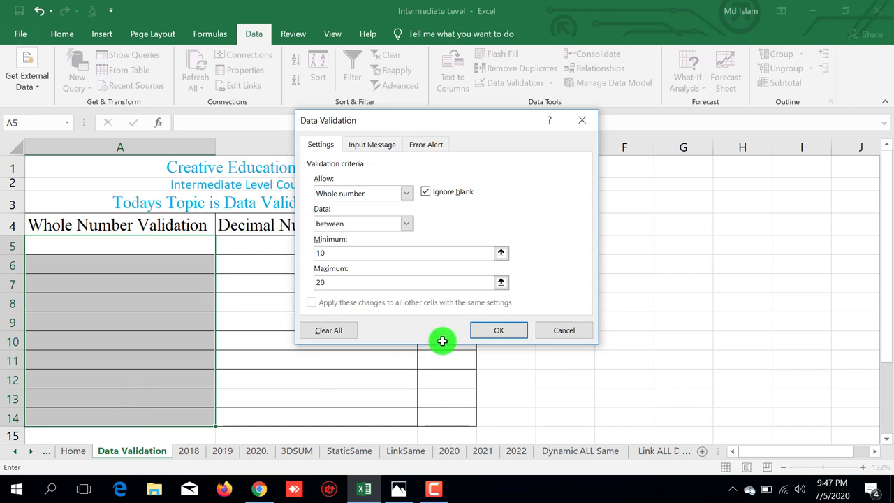
{"action": "left_click", "coordinate": [504, 332]}
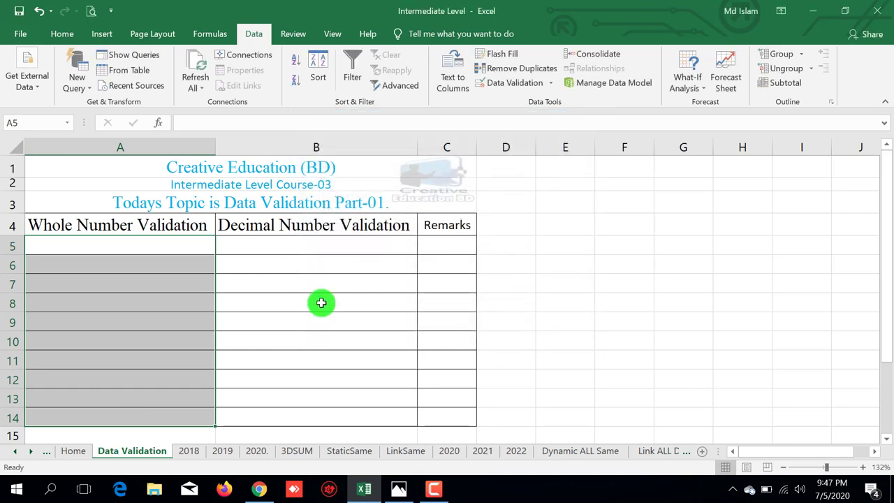
Enter 10, 11, 18 and 20 into A5:A8
{"action": "left_click", "coordinate": [137, 250]}
{"action": "type", "text": "10"}
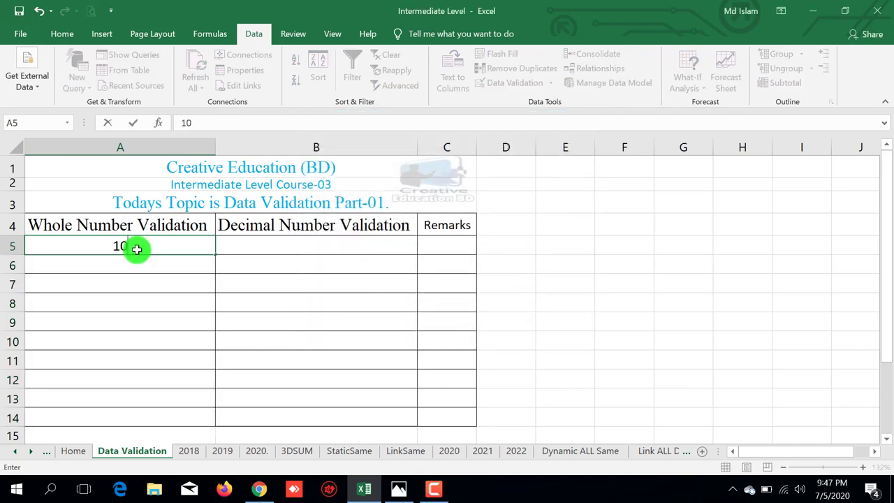
{"action": "key", "text": "Return"}
{"action": "type", "text": "11"}
{"action": "key", "text": "Return"}
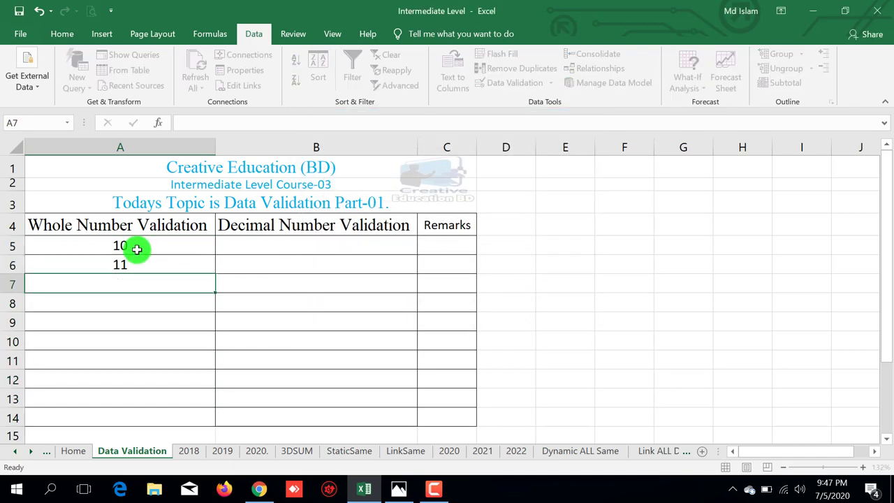
{"action": "type", "text": "18"}
{"action": "key", "text": "Return"}
{"action": "type", "text": "20"}
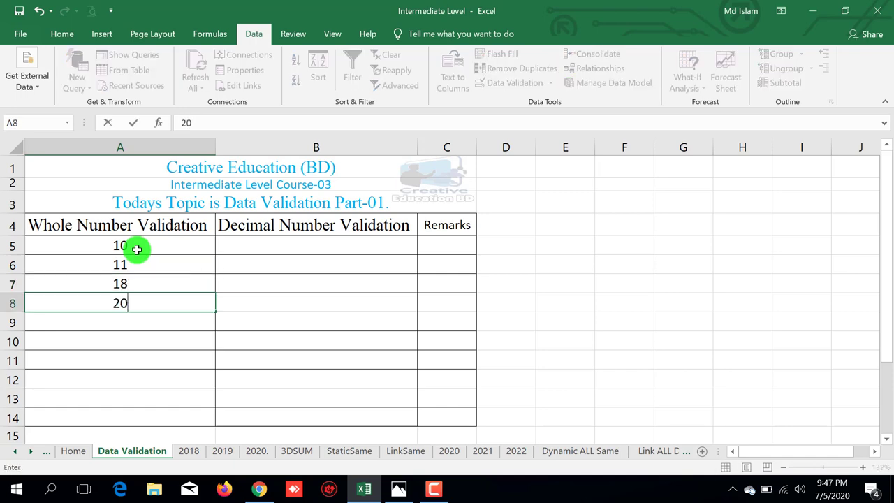
{"action": "key", "text": "Return"}
Try 21 in A9, retry after rejection with 19, then select A5:A14
{"action": "type", "text": "21"}
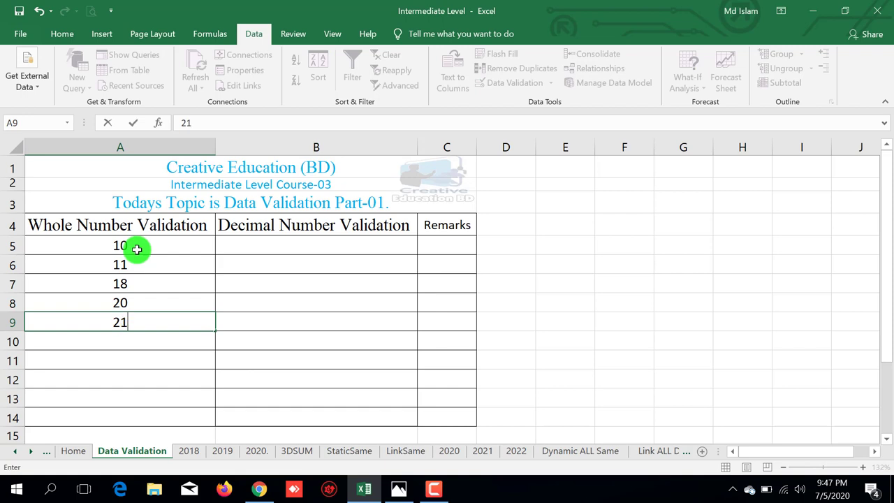
{"action": "key", "text": "Return"}
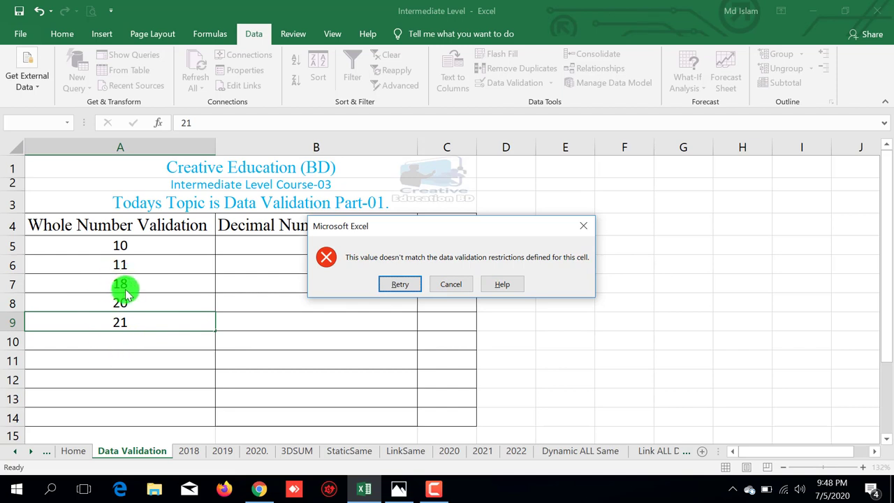
{"action": "left_click", "coordinate": [400, 283]}
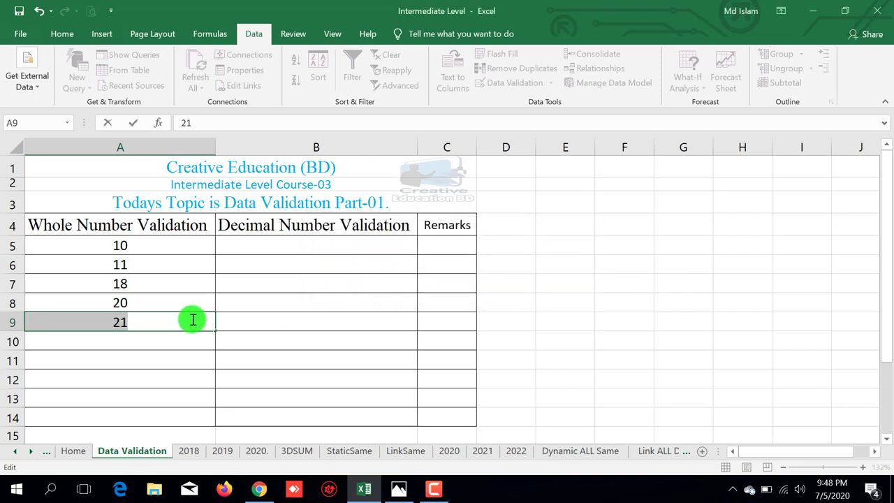
{"action": "type", "text": "19"}
{"action": "key", "text": "Return"}
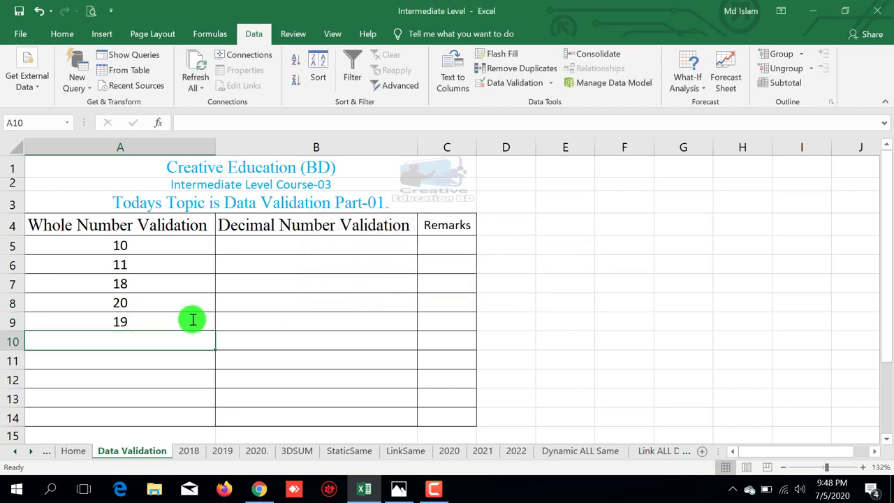
{"action": "left_click_drag", "start_coordinate": [183, 245], "coordinate": [148, 420]}
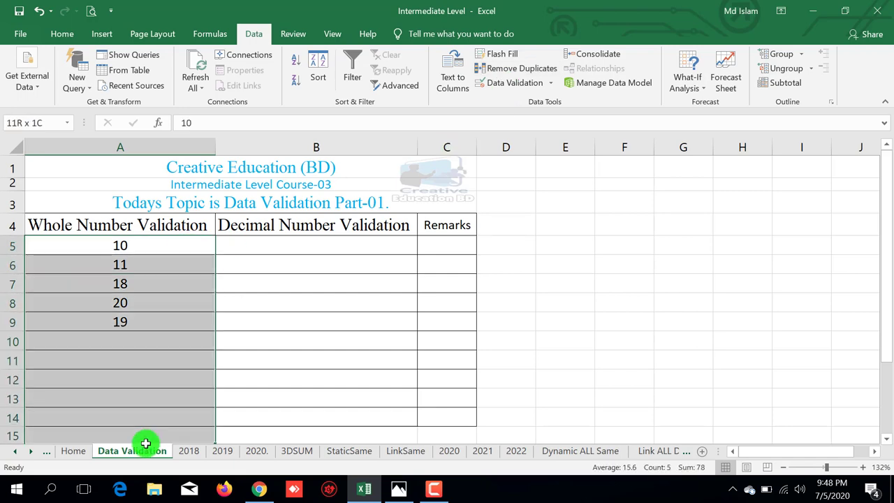
Edit the whole-number rule's limits to minimum 100 and maximum 200, then select A5
{"action": "left_click", "coordinate": [510, 82]}
{"action": "double_click", "coordinate": [321, 253]}
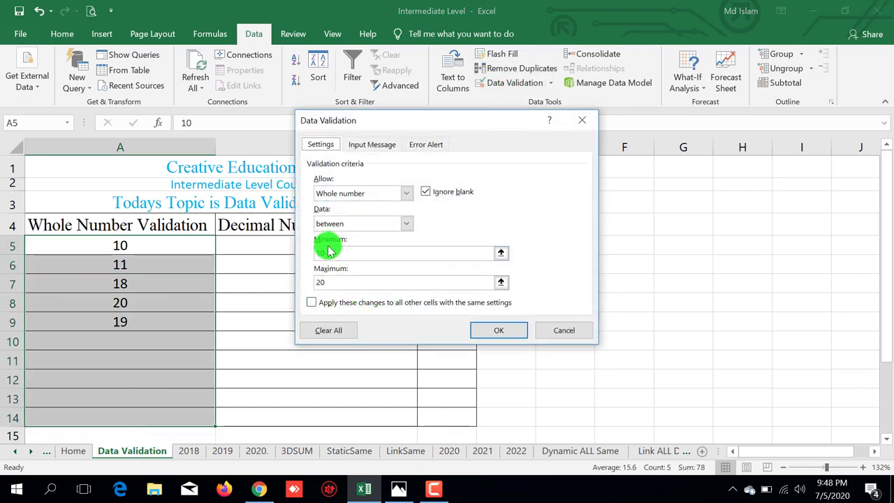
{"action": "left_click", "coordinate": [330, 254]}
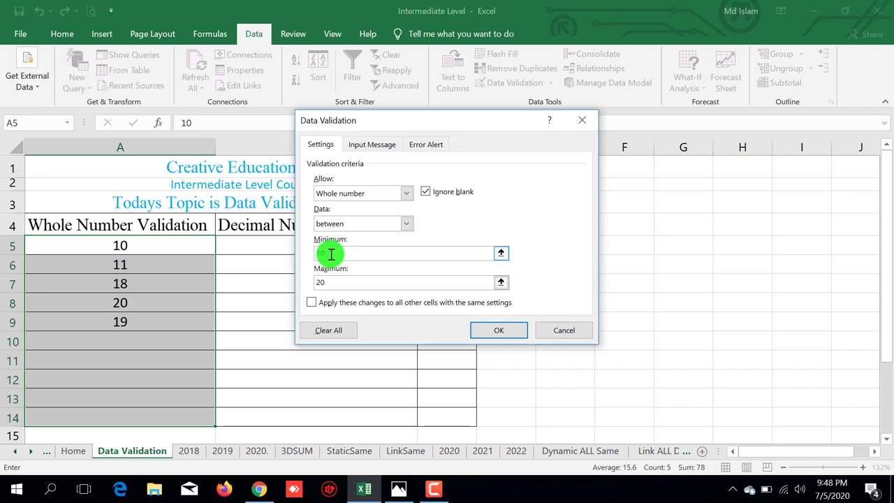
{"action": "type", "text": "0"}
{"action": "left_click", "coordinate": [338, 283]}
{"action": "type", "text": "0"}
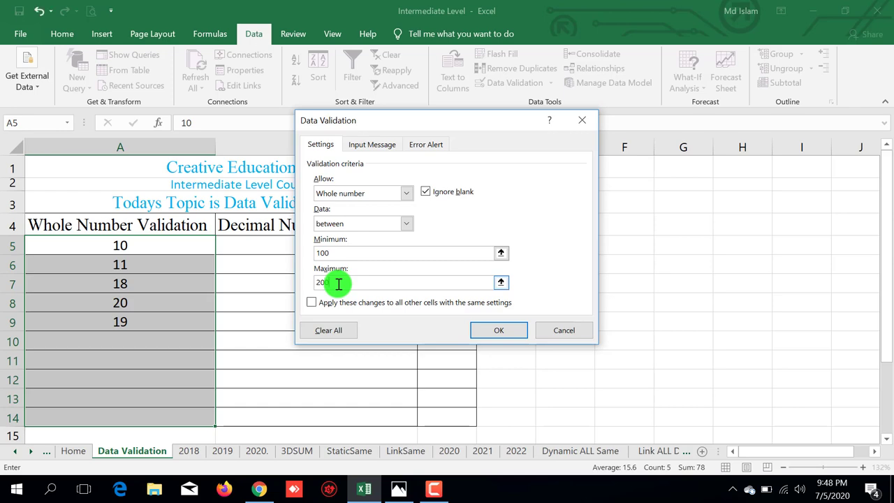
{"action": "left_click", "coordinate": [509, 331]}
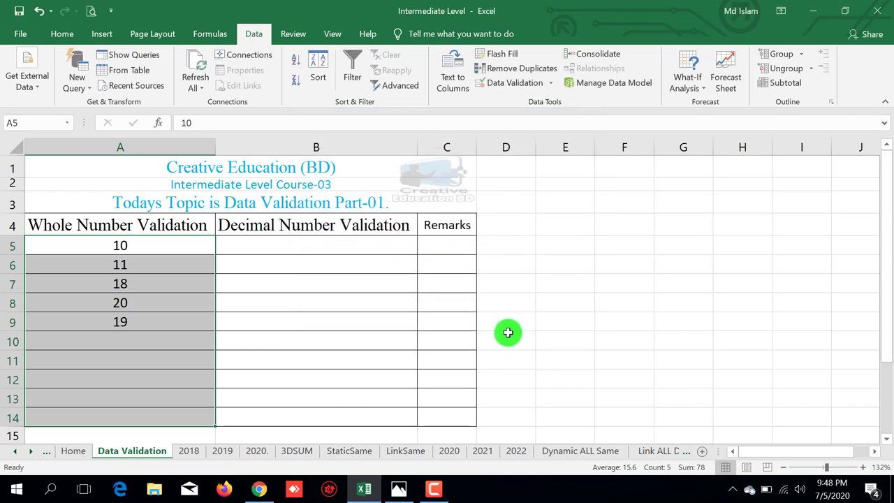
{"action": "left_click", "coordinate": [146, 243]}
Confirm 10 and 11 are rejected, cancel each, and clear A5:A9
{"action": "type", "text": "1"}
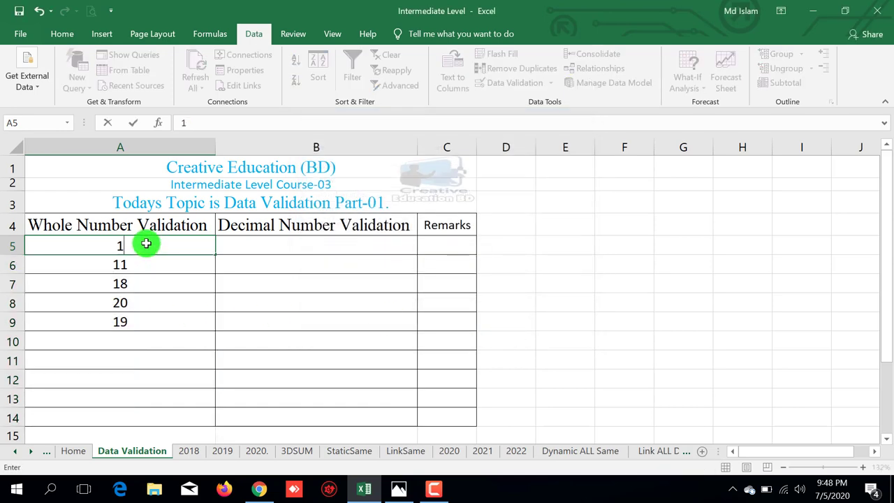
{"action": "type", "text": "0"}
{"action": "key", "text": "Return"}
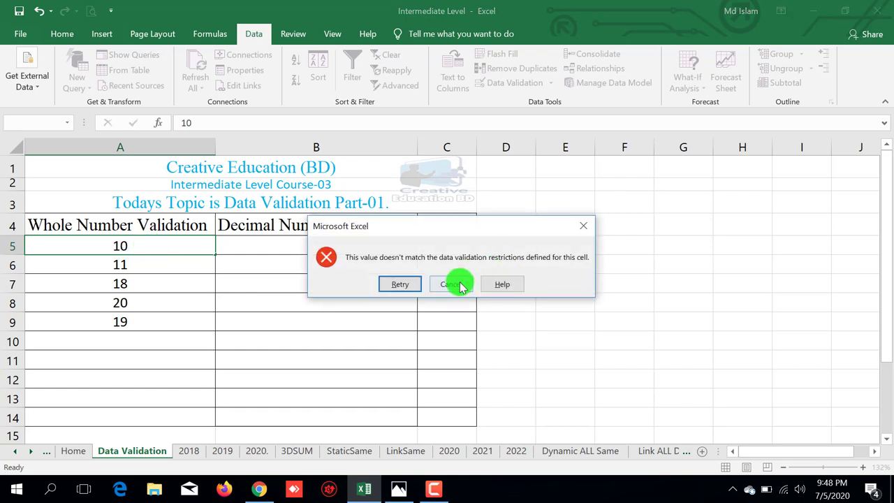
{"action": "left_click", "coordinate": [450, 284]}
{"action": "left_click_drag", "start_coordinate": [180, 245], "coordinate": [164, 319]}
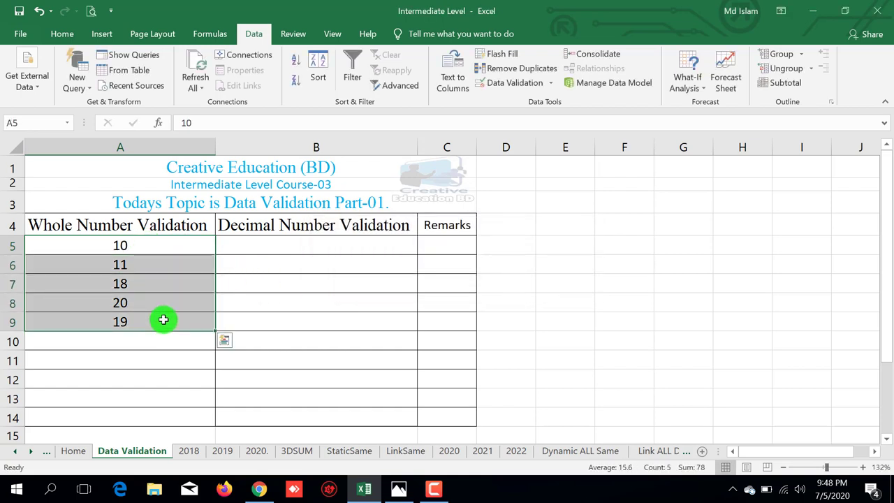
{"action": "left_click", "coordinate": [142, 262]}
{"action": "type", "text": "11"}
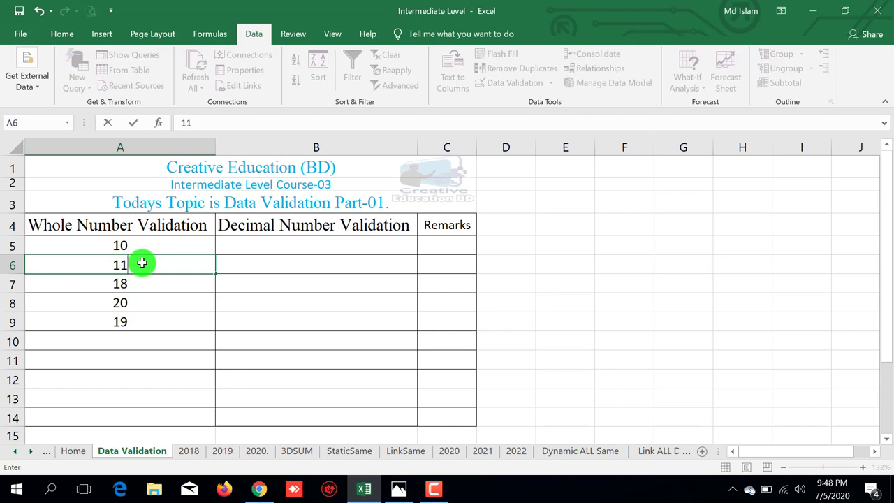
{"action": "key", "text": "Return"}
{"action": "left_click", "coordinate": [461, 286]}
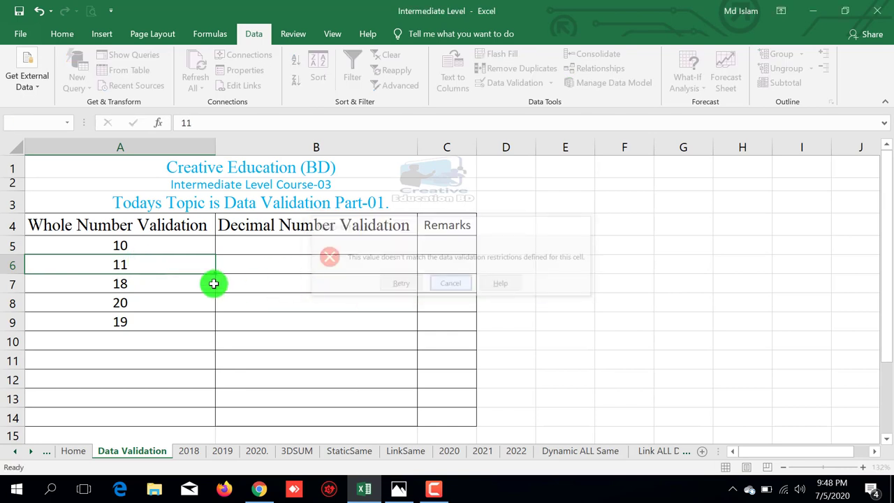
{"action": "left_click_drag", "start_coordinate": [149, 244], "coordinate": [137, 325]}
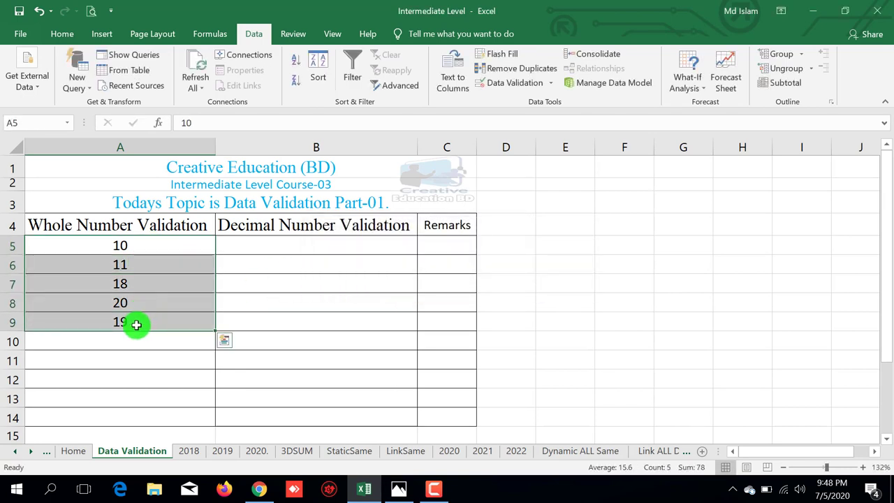
{"action": "key", "text": "Delete"}
Enter 100, 150 and 200 in A5:A7, then confirm 210 in A8 is rejected
{"action": "left_click", "coordinate": [147, 246]}
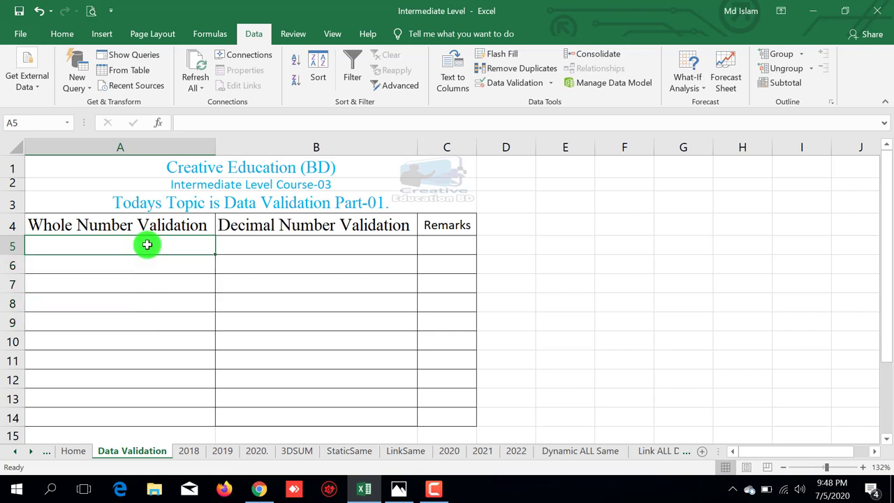
{"action": "type", "text": "10"}
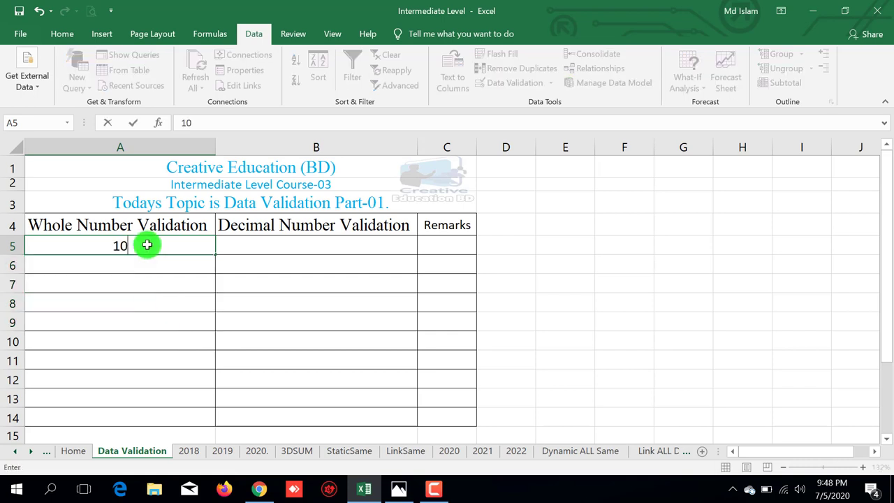
{"action": "type", "text": "0"}
{"action": "key", "text": "Return"}
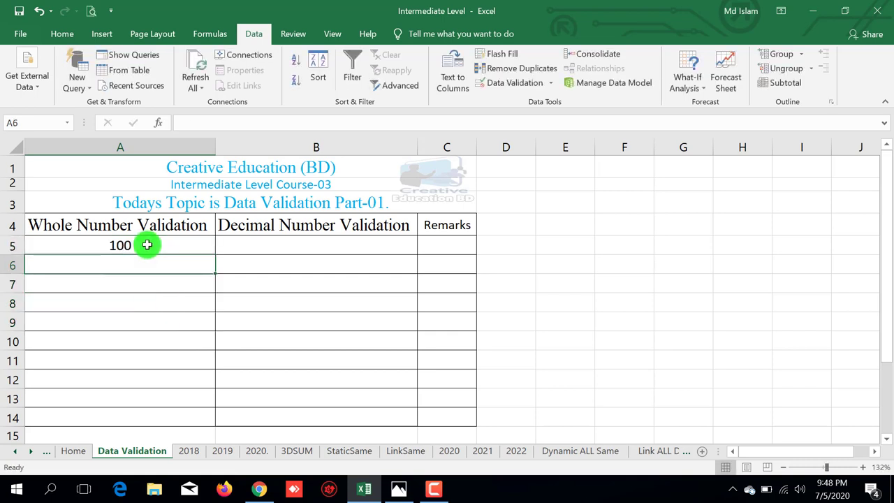
{"action": "type", "text": "150"}
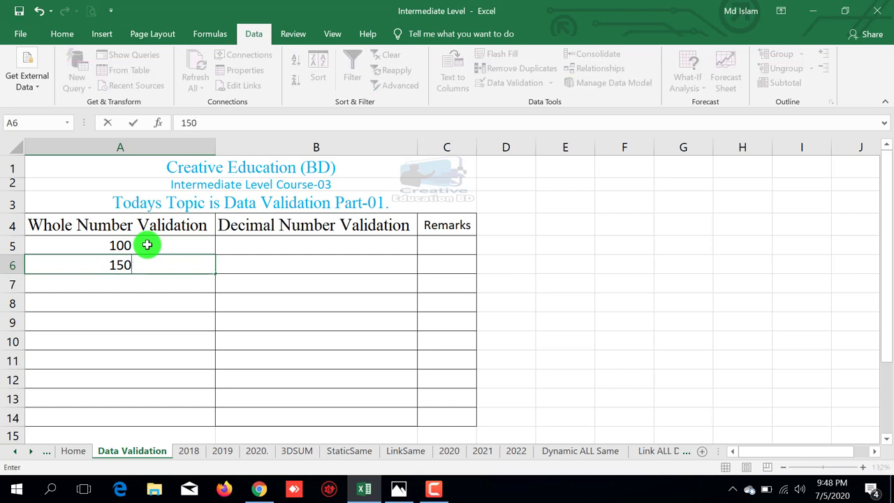
{"action": "key", "text": "Return"}
{"action": "type", "text": "200"}
{"action": "key", "text": "Return"}
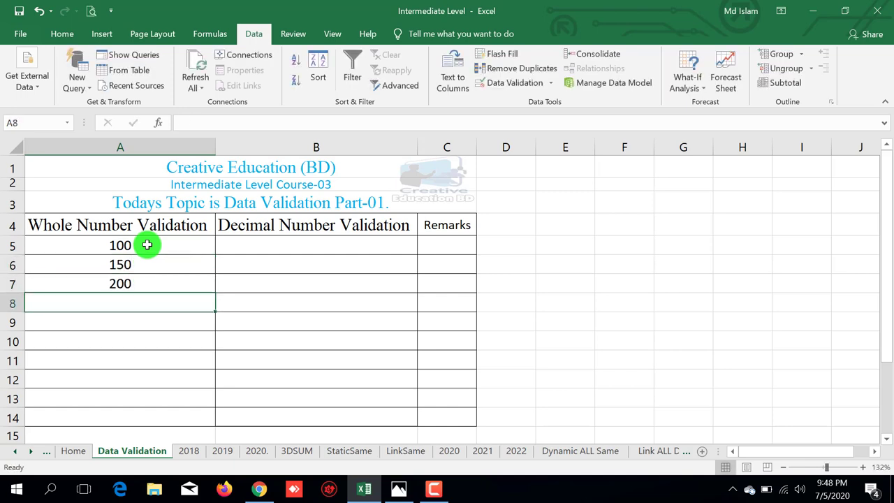
{"action": "type", "text": "21"}
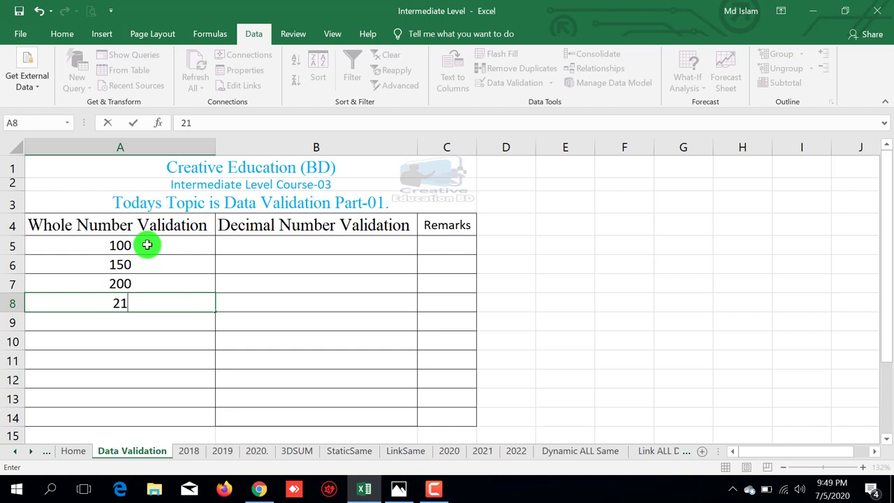
{"action": "type", "text": "0"}
{"action": "key", "text": "Return"}
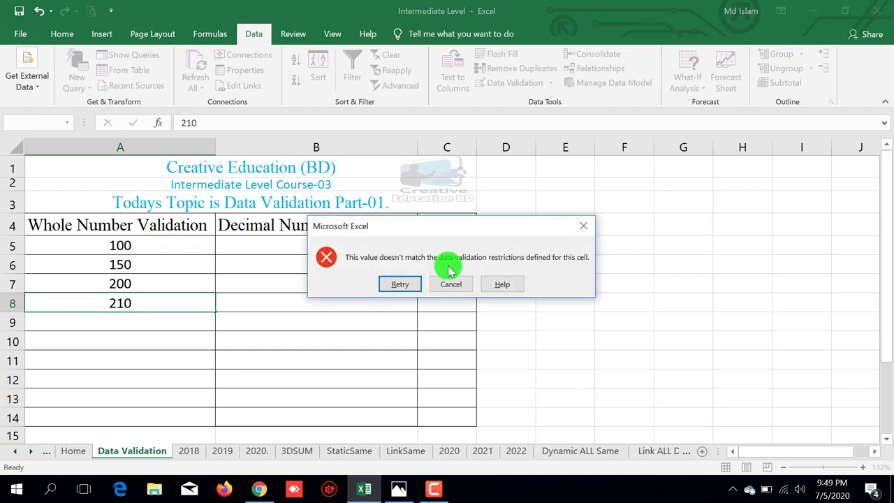
{"action": "left_click", "coordinate": [452, 283]}
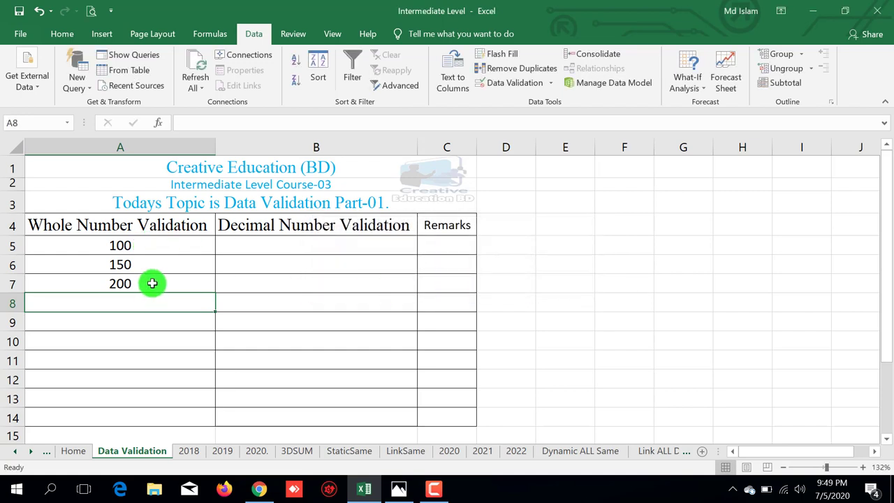
Clear all validation from A5:A14 and delete the values 100, 150 and 200
{"action": "left_click_drag", "start_coordinate": [140, 245], "coordinate": [136, 294]}
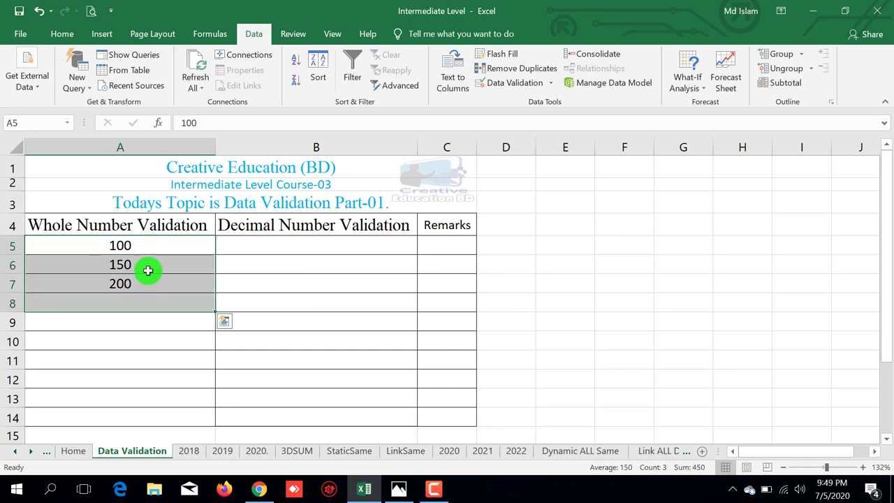
{"action": "left_click_drag", "start_coordinate": [160, 244], "coordinate": [156, 416]}
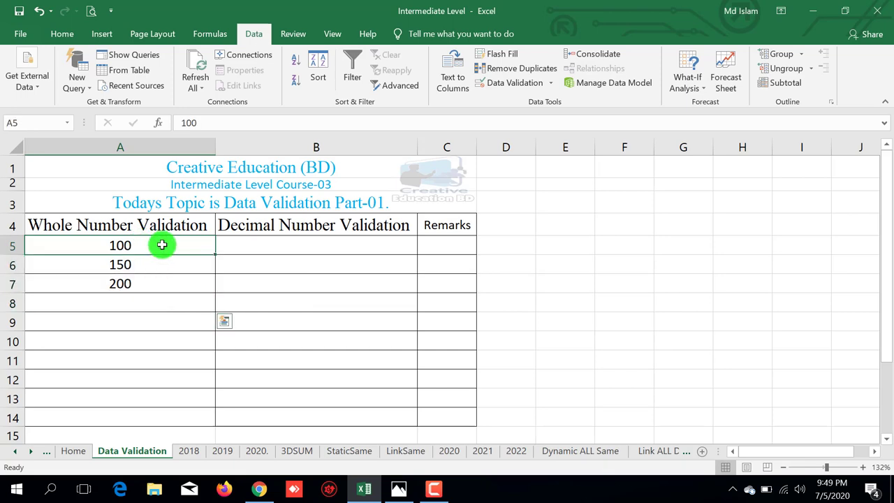
{"action": "left_click", "coordinate": [513, 83]}
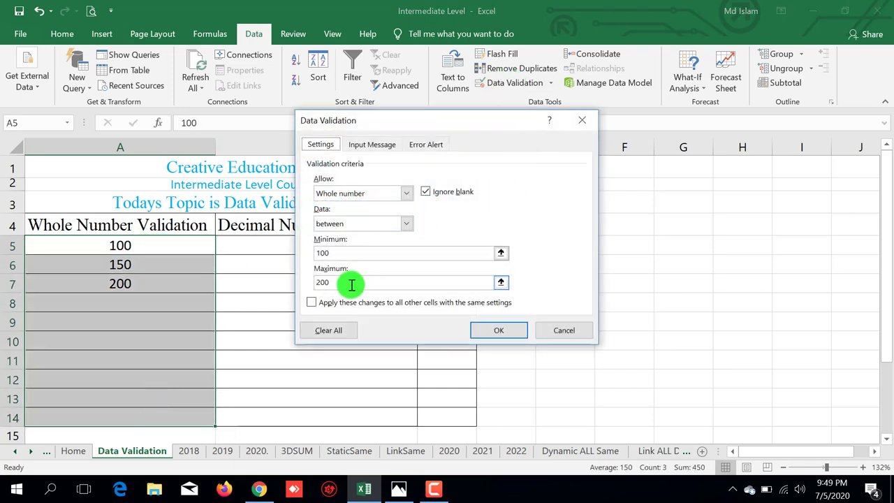
{"action": "left_click", "coordinate": [336, 333]}
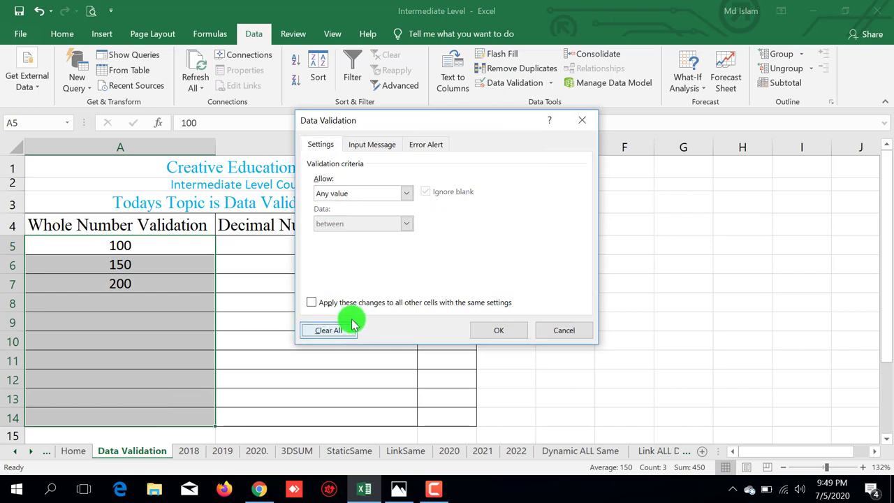
{"action": "left_click", "coordinate": [500, 332]}
{"action": "left_click_drag", "start_coordinate": [180, 240], "coordinate": [175, 286]}
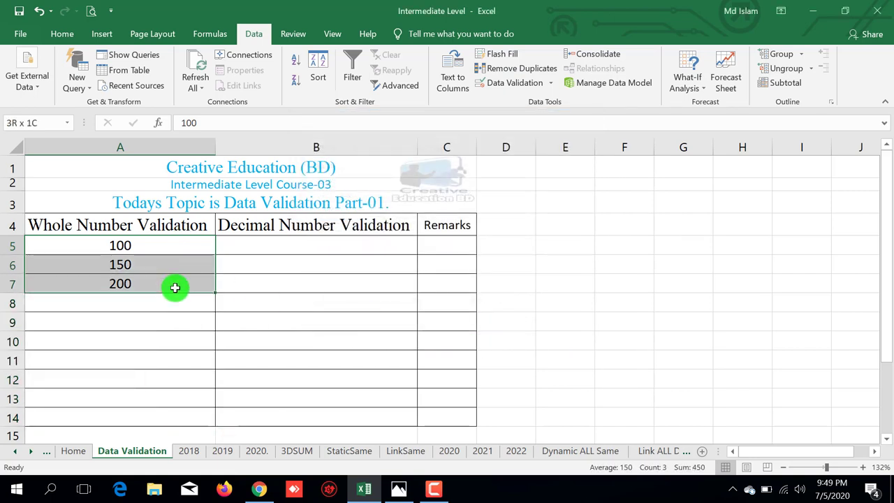
{"action": "key", "text": "Delete"}
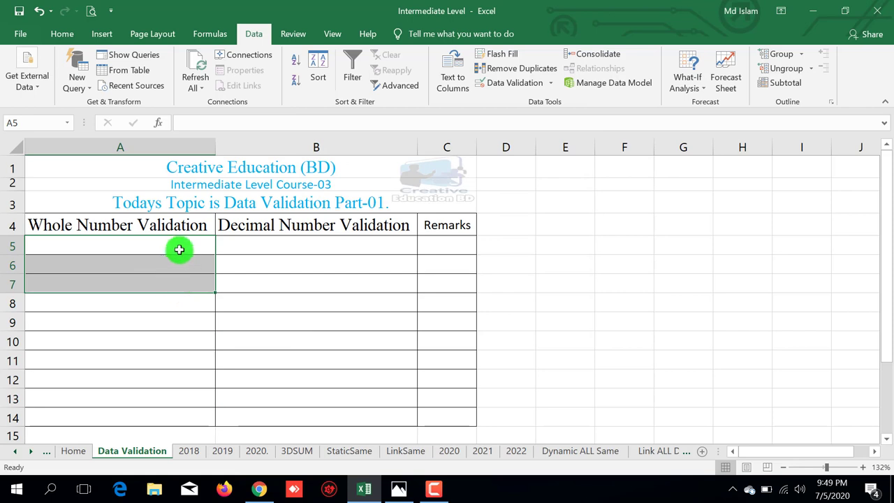
Set A5:A14 validation to Whole number not between 1 and 10
{"action": "left_click_drag", "start_coordinate": [177, 249], "coordinate": [150, 417]}
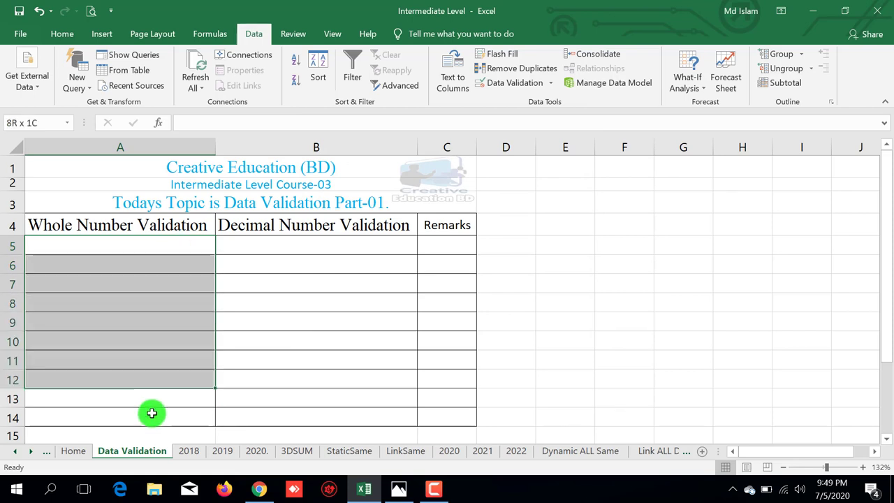
{"action": "left_click", "coordinate": [515, 82]}
{"action": "left_click", "coordinate": [405, 194]}
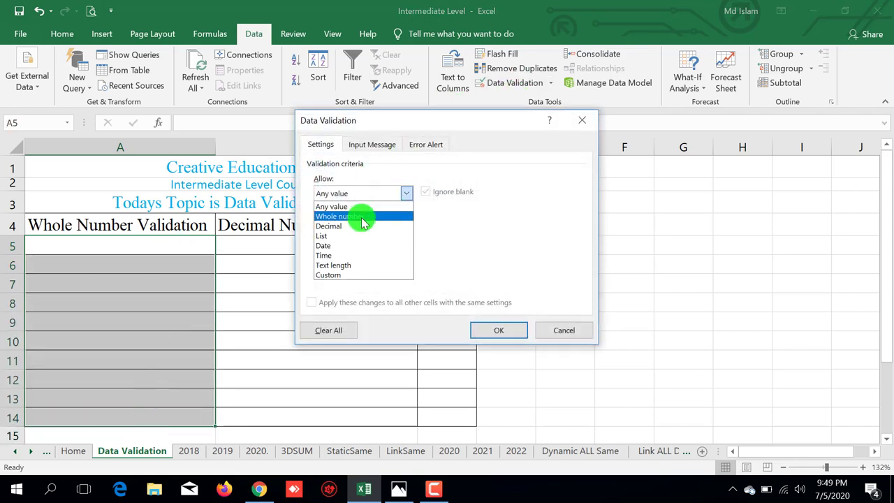
{"action": "left_click", "coordinate": [351, 216]}
{"action": "left_click", "coordinate": [406, 224]}
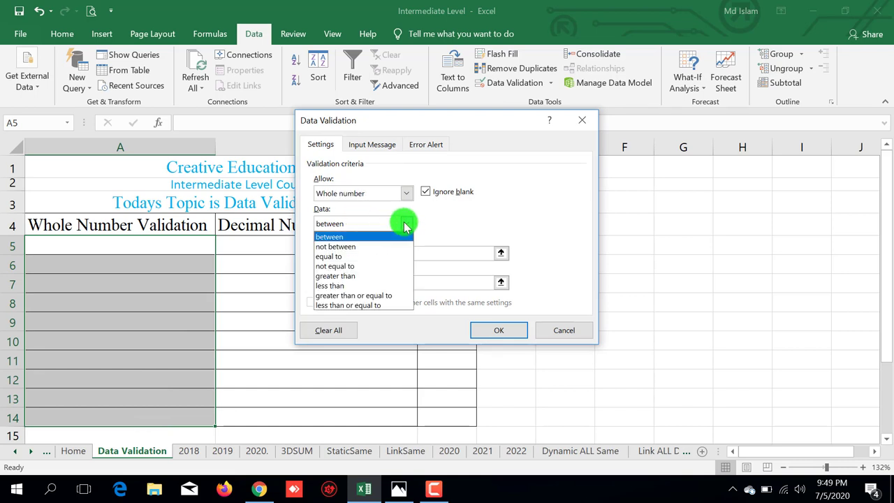
{"action": "left_click", "coordinate": [394, 234]}
{"action": "left_click", "coordinate": [335, 255]}
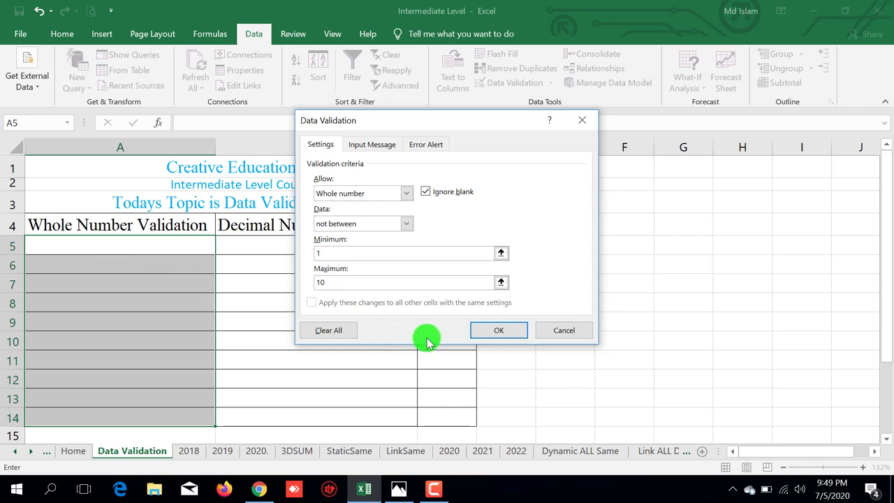
{"action": "left_click", "coordinate": [494, 332]}
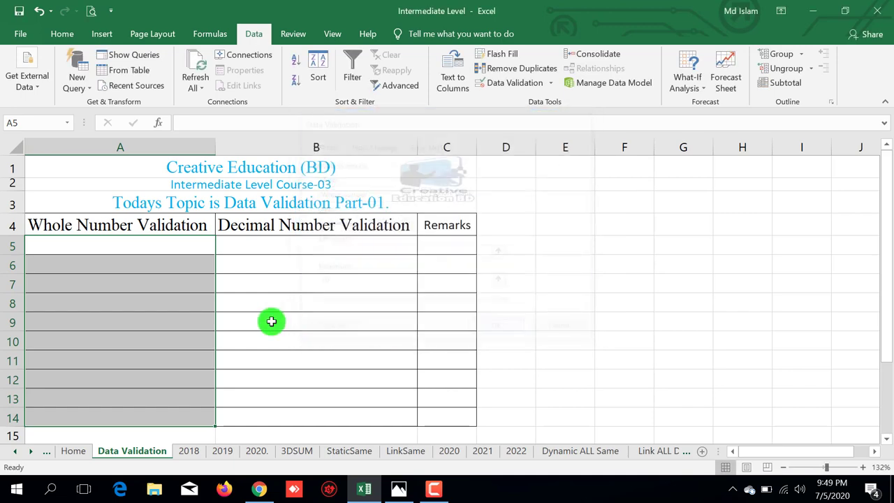
{"action": "left_click", "coordinate": [168, 253]}
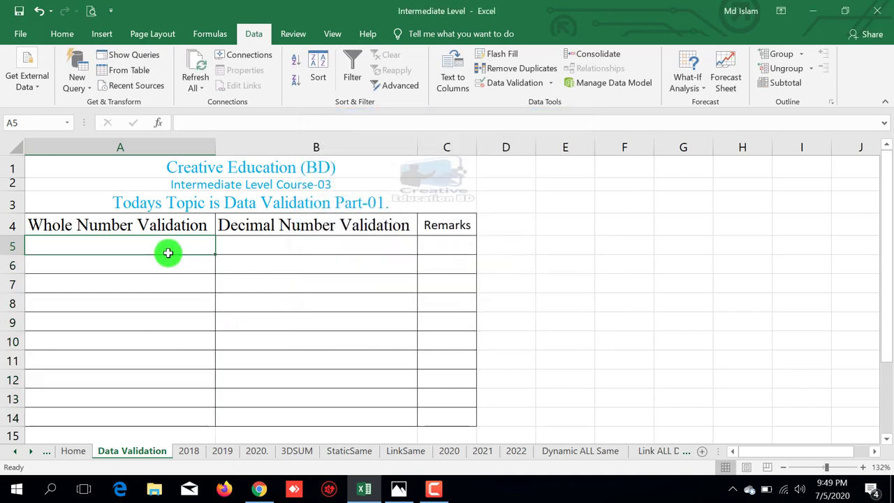
{"action": "type", "text": "11"}
{"action": "key", "text": "Return"}
{"action": "type", "text": "1"}
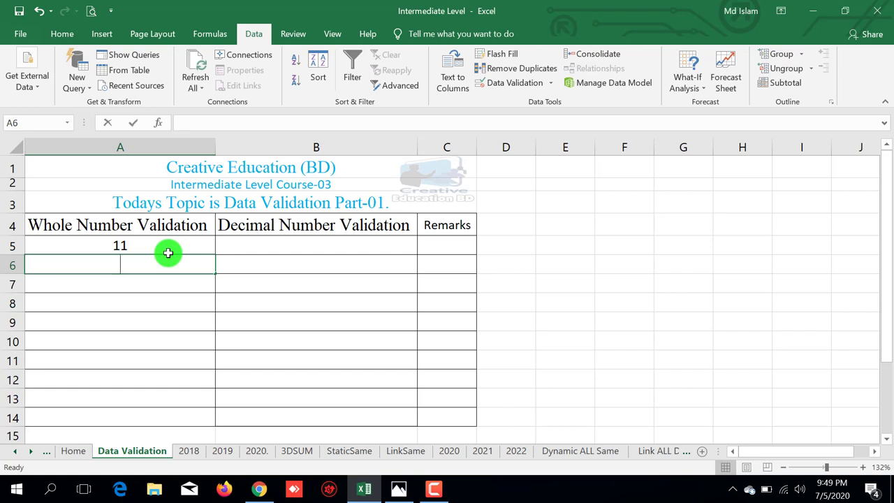
{"action": "key", "text": "Return"}
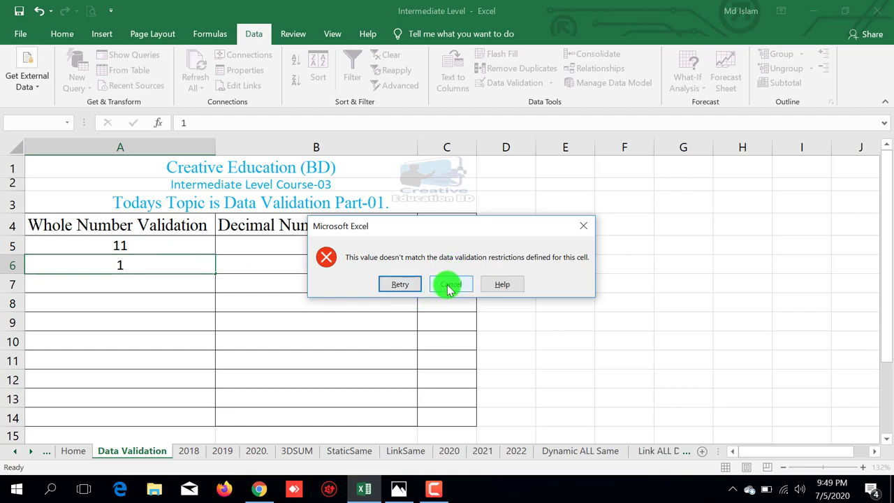
{"action": "left_click", "coordinate": [451, 286]}
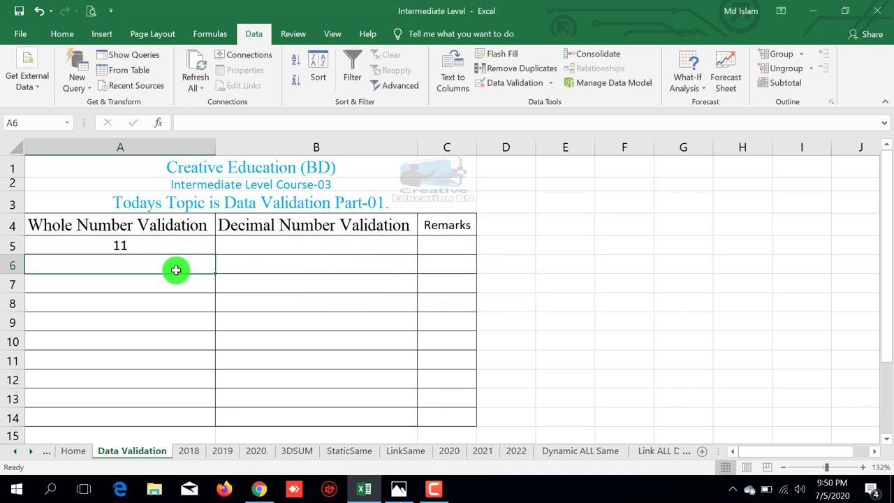
{"action": "left_click_drag", "start_coordinate": [176, 245], "coordinate": [163, 415]}
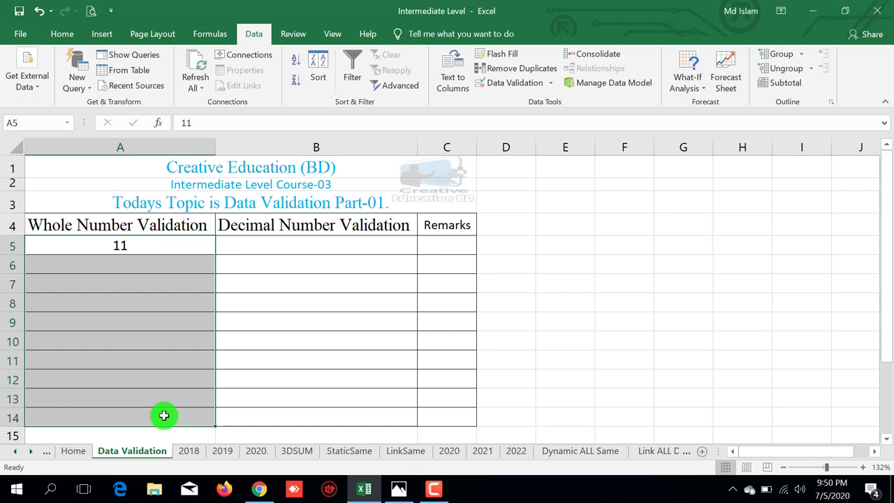
{"action": "left_click", "coordinate": [135, 271]}
{"action": "type", "text": "1"}
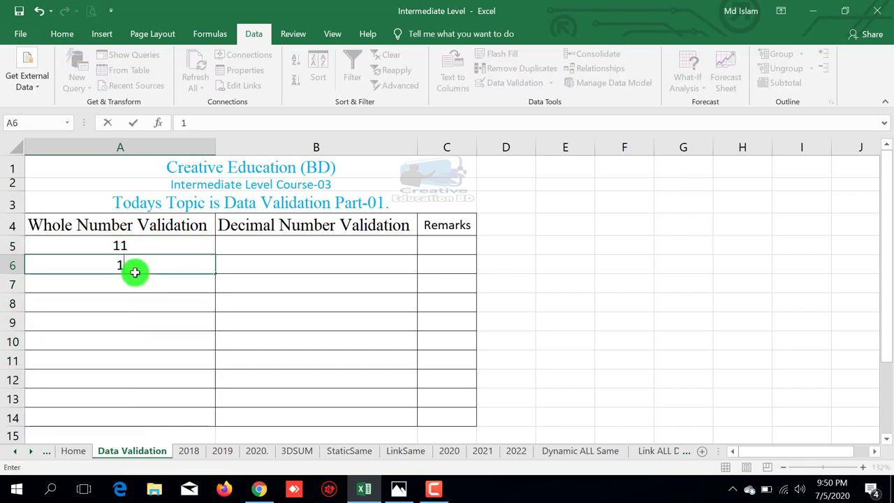
{"action": "type", "text": "2"}
{"action": "key", "text": "Return"}
{"action": "left_click_drag", "start_coordinate": [132, 247], "coordinate": [144, 421]}
Delete the test values 11 and 12 and clear all validation from A5:A14
{"action": "key", "text": "Delete"}
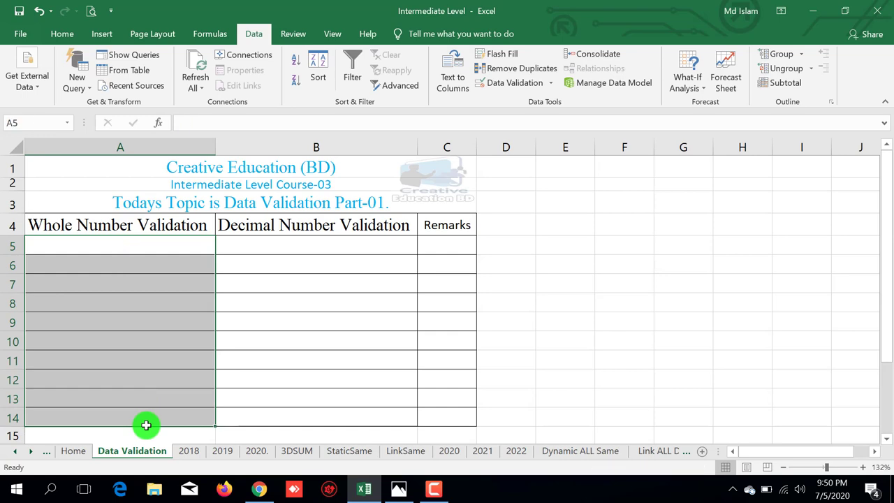
{"action": "left_click", "coordinate": [515, 81]}
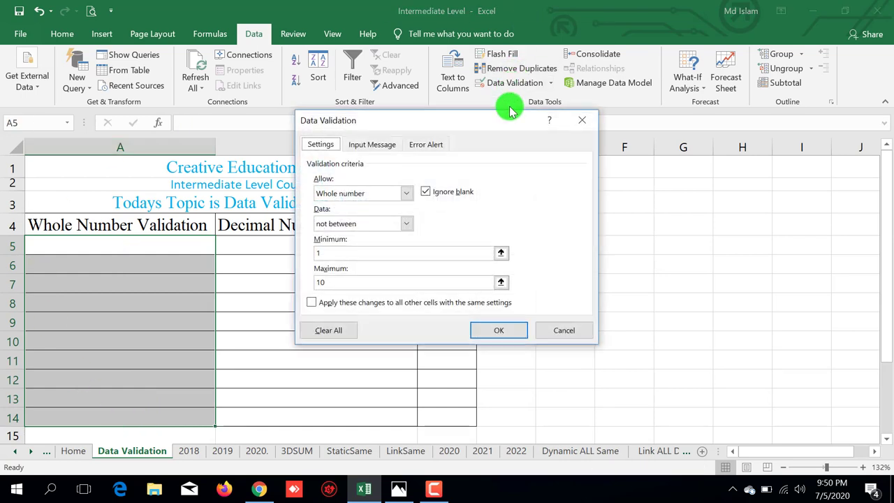
{"action": "left_click", "coordinate": [409, 227]}
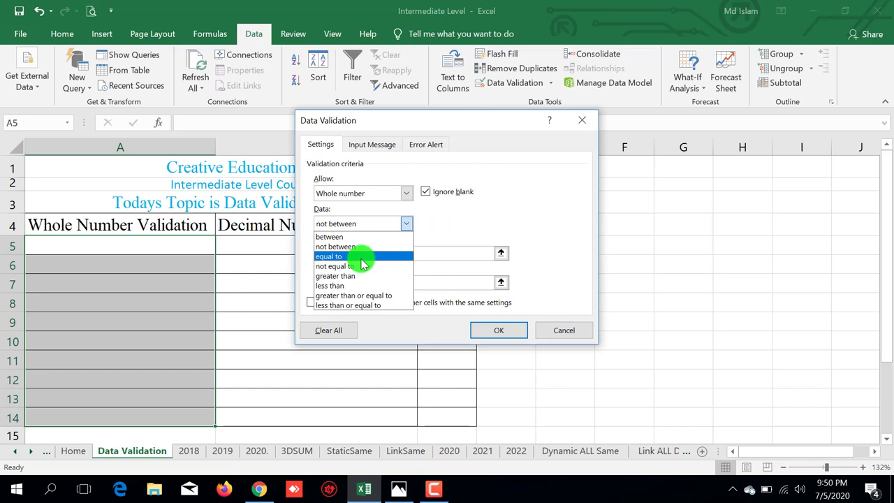
{"action": "left_click", "coordinate": [542, 214]}
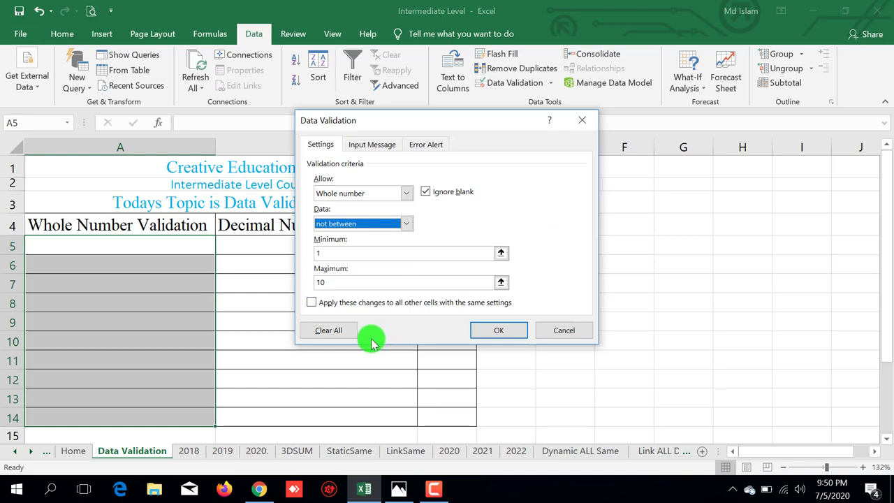
{"action": "left_click", "coordinate": [335, 330]}
{"action": "left_click", "coordinate": [498, 327]}
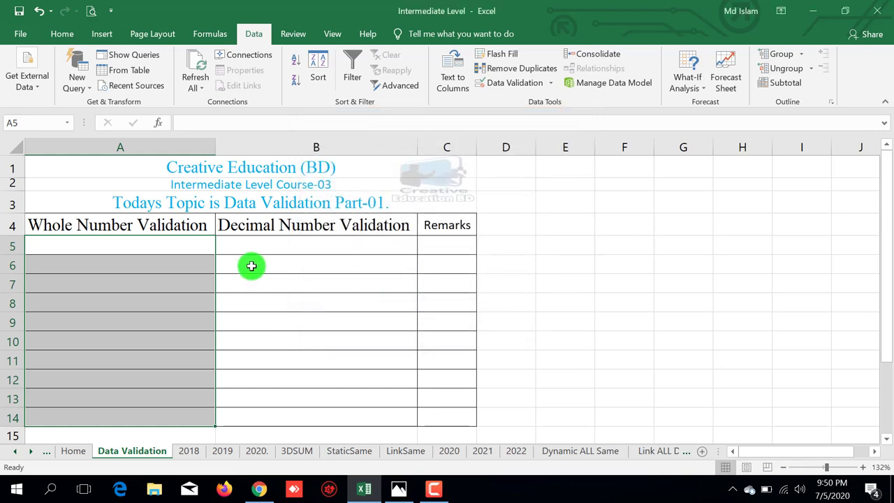
Set A5:A14 to allow only a whole number equal to 100
{"action": "left_click", "coordinate": [506, 83]}
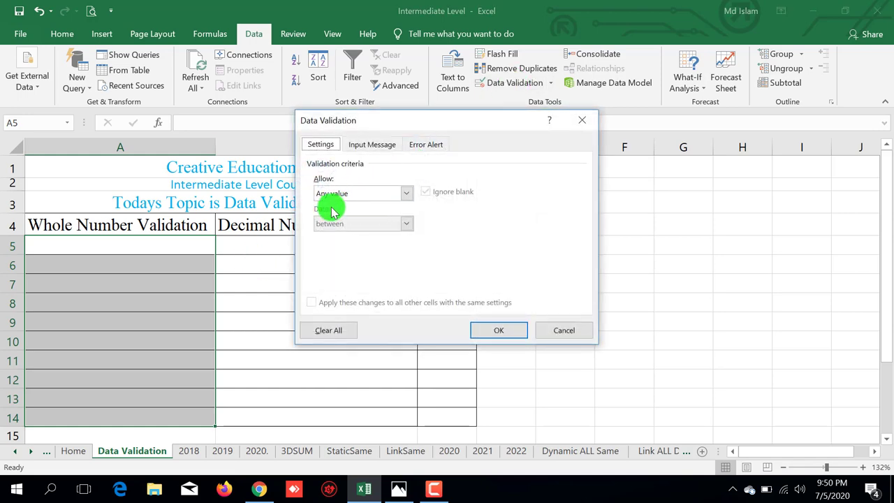
{"action": "left_click", "coordinate": [399, 194]}
{"action": "left_click", "coordinate": [353, 215]}
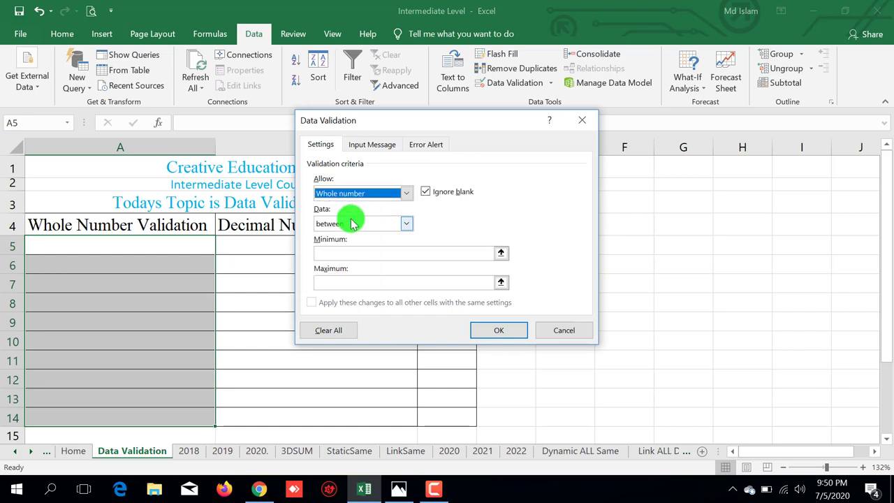
{"action": "left_click", "coordinate": [403, 222]}
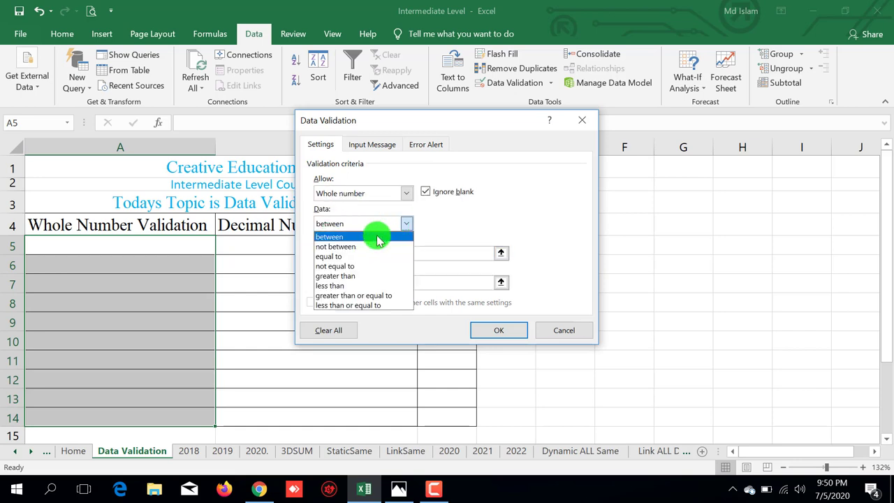
{"action": "left_click", "coordinate": [345, 257]}
{"action": "left_click", "coordinate": [345, 257]}
{"action": "type", "text": "100"}
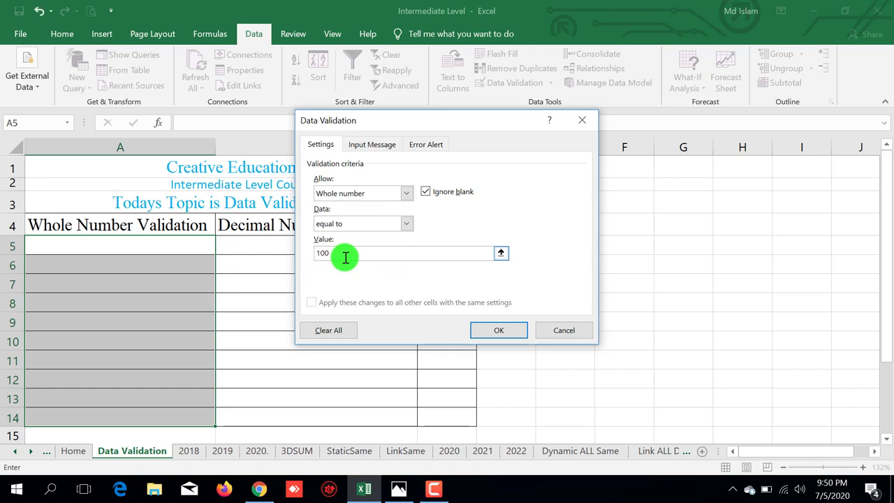
{"action": "left_click", "coordinate": [489, 332]}
{"action": "left_click", "coordinate": [156, 248]}
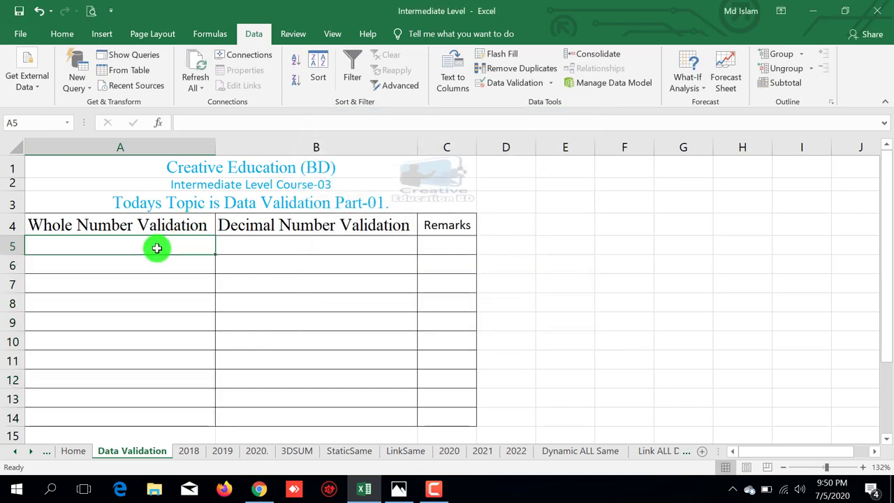
Check that A5 rejects 99 but accepts 100
{"action": "type", "text": "99"}
{"action": "key", "text": "Return"}
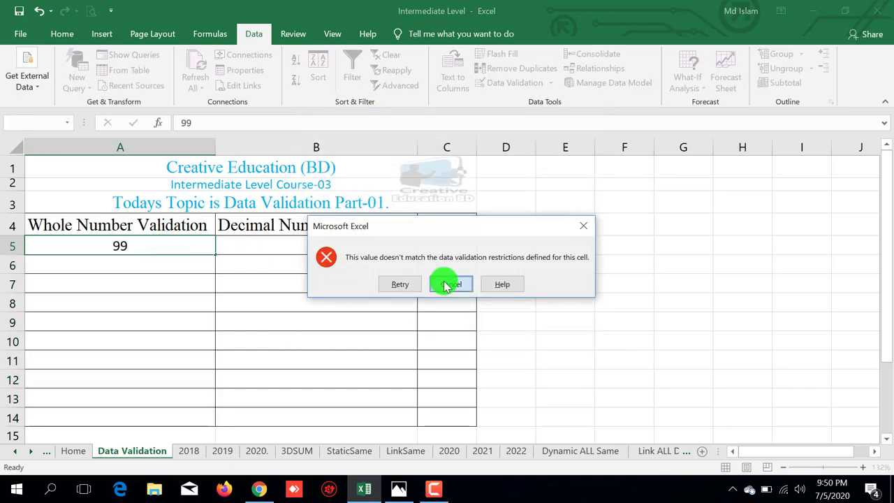
{"action": "left_click", "coordinate": [447, 285]}
{"action": "type", "text": "1"}
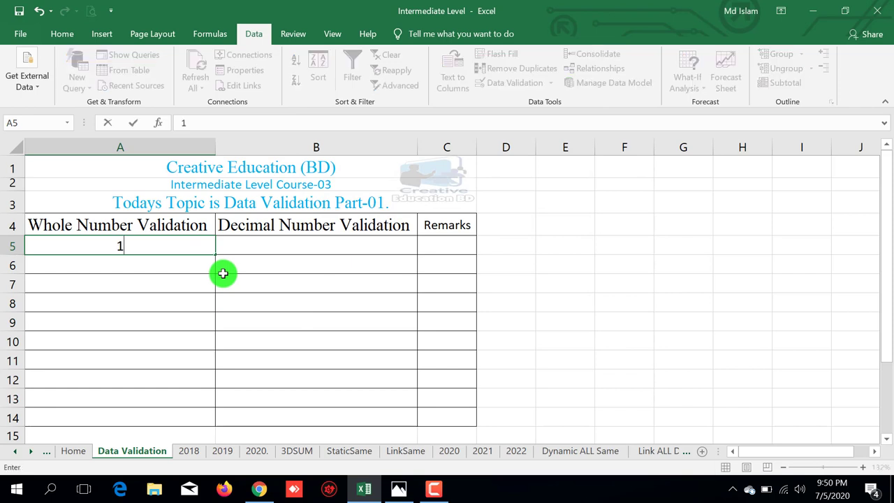
{"action": "type", "text": "00"}
{"action": "key", "text": "Return"}
Confirm 200 is rejected in A6, then delete the 100 from A5
{"action": "type", "text": "2"}
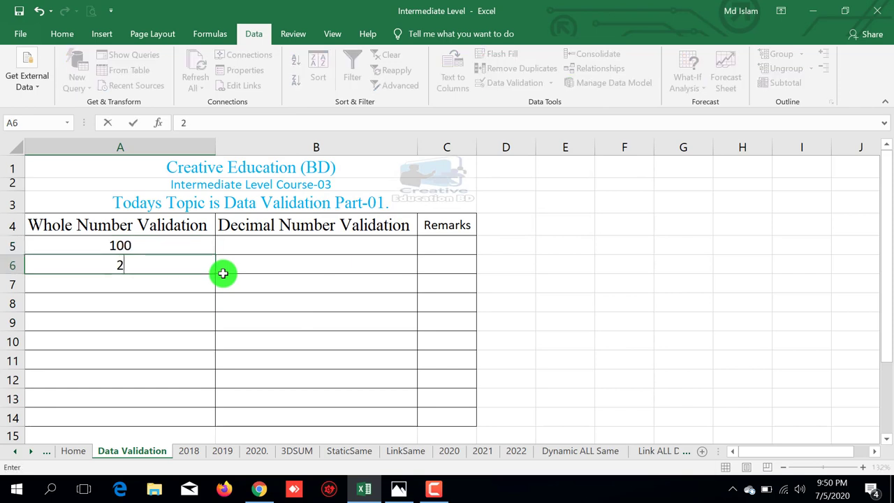
{"action": "type", "text": "00"}
{"action": "key", "text": "Return"}
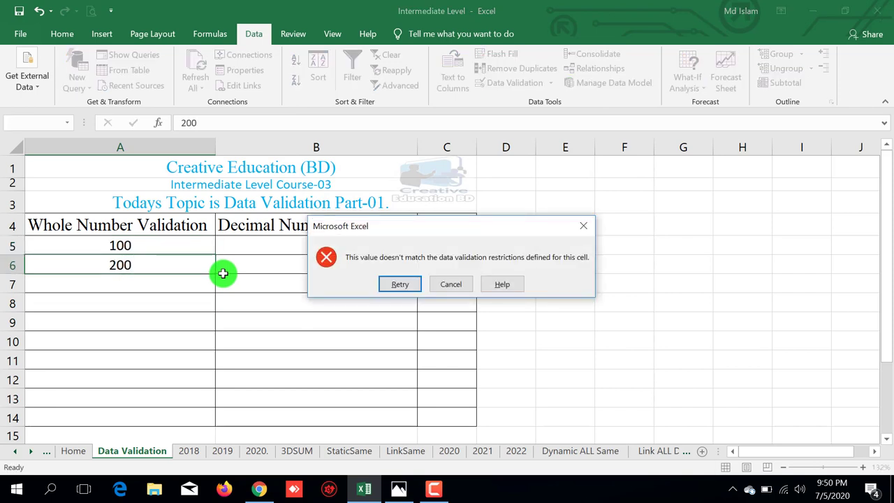
{"action": "left_click", "coordinate": [458, 284]}
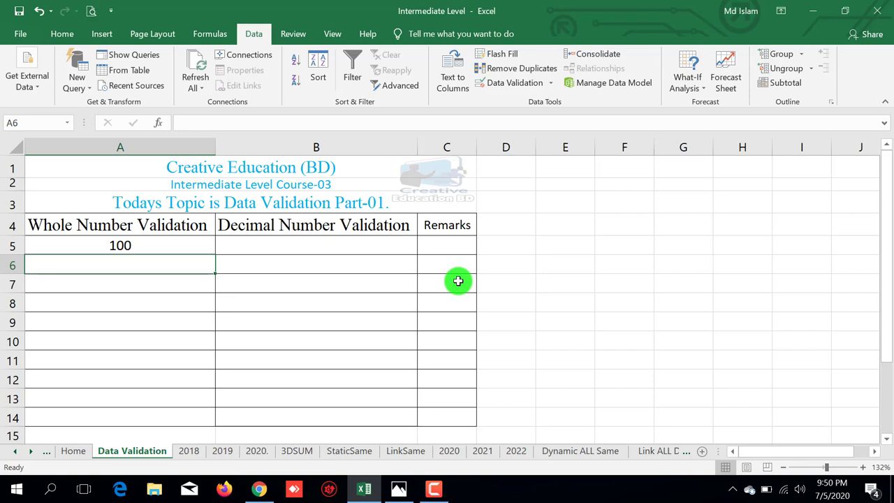
{"action": "left_click", "coordinate": [173, 248]}
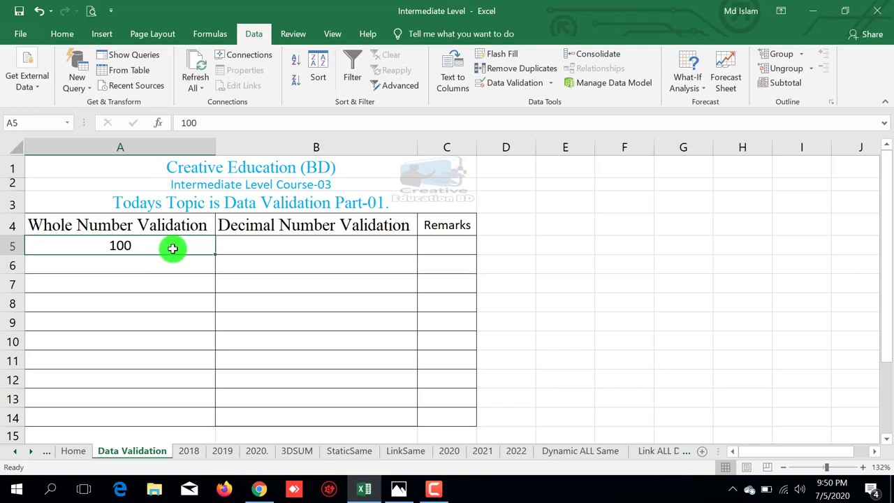
{"action": "key", "text": "Delete"}
Change the A5:A14 whole-number rule to 'not equal to' 1000
{"action": "left_click_drag", "start_coordinate": [173, 248], "coordinate": [164, 419]}
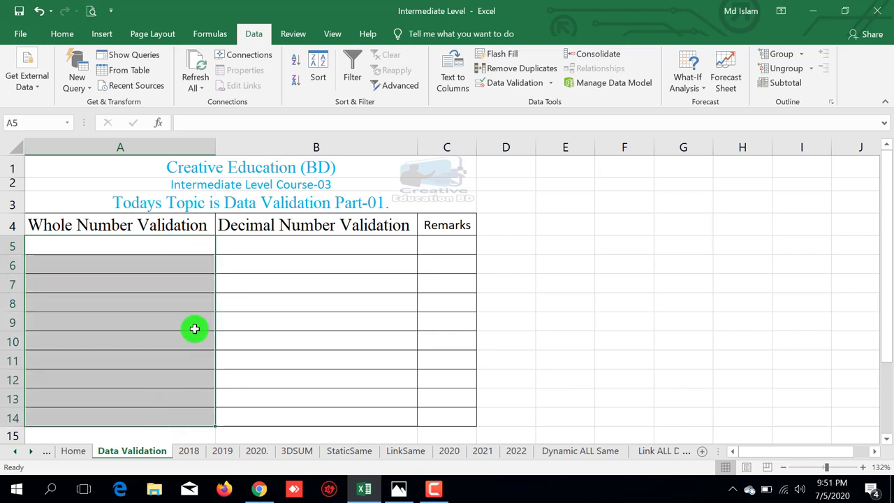
{"action": "left_click", "coordinate": [520, 84]}
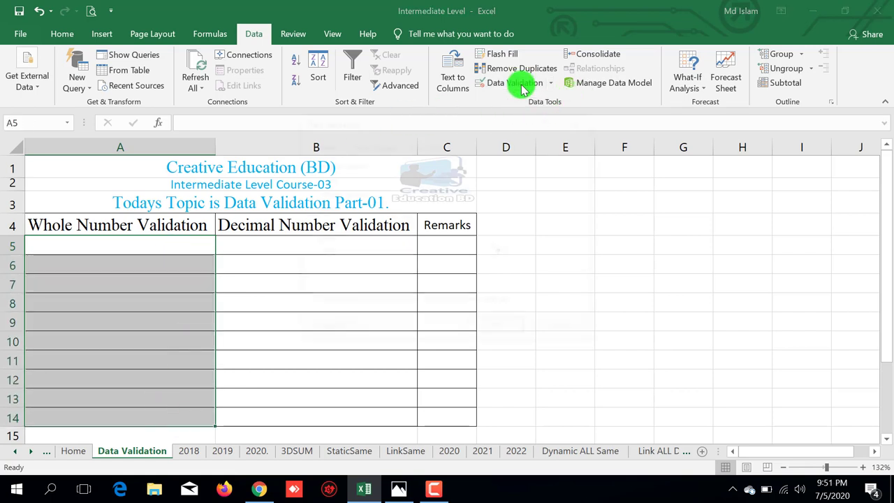
{"action": "left_click", "coordinate": [405, 223]}
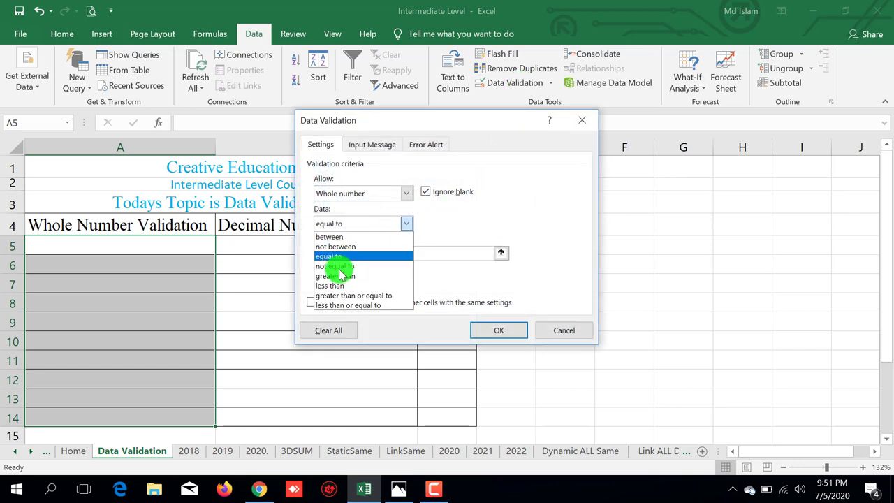
{"action": "left_click", "coordinate": [335, 266]}
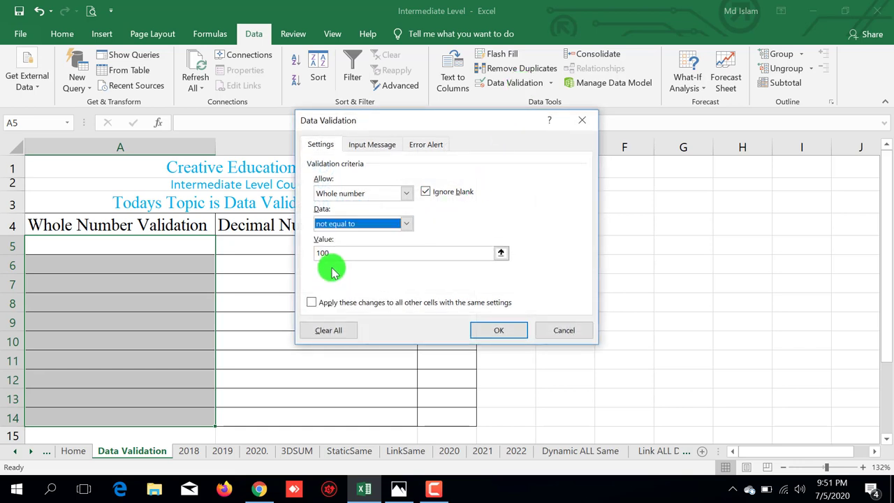
{"action": "left_click", "coordinate": [335, 254]}
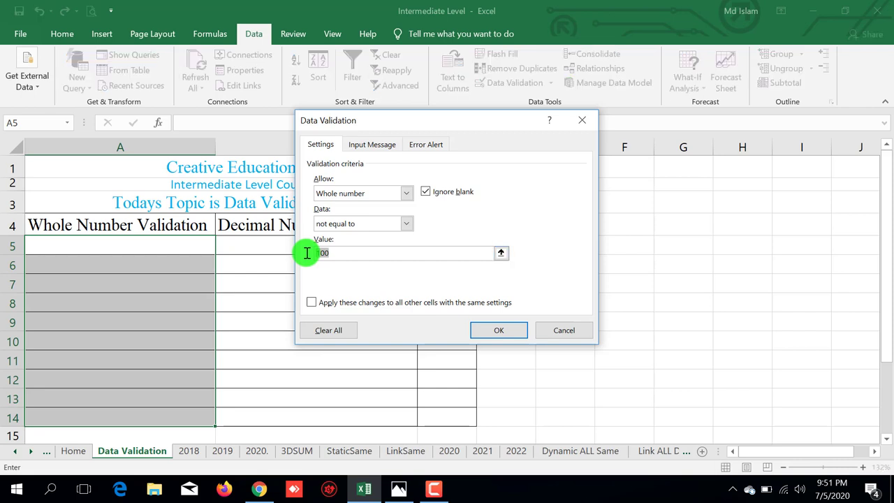
{"action": "key", "text": "BackSpace"}
{"action": "type", "text": "0"}
{"action": "left_click", "coordinate": [500, 331]}
{"action": "left_click", "coordinate": [172, 246]}
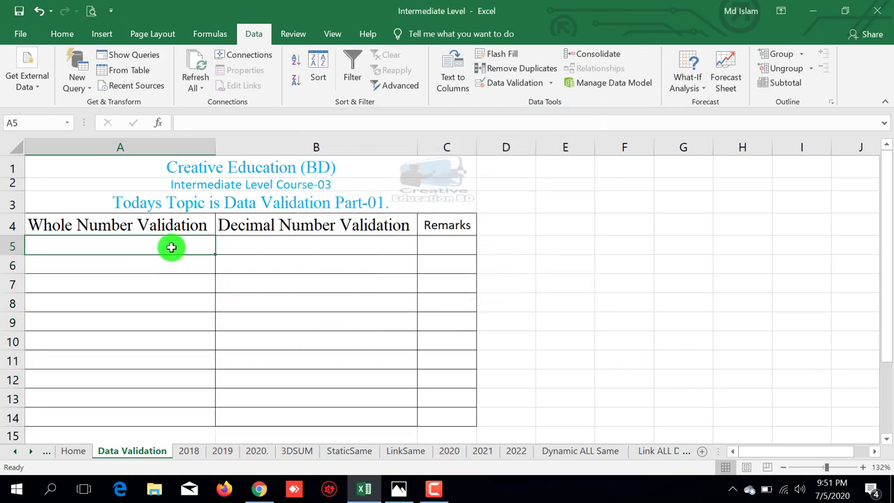
Confirm 1000 is rejected in A5, then enter 999 in A5 and 800 in A6
{"action": "type", "text": "1000"}
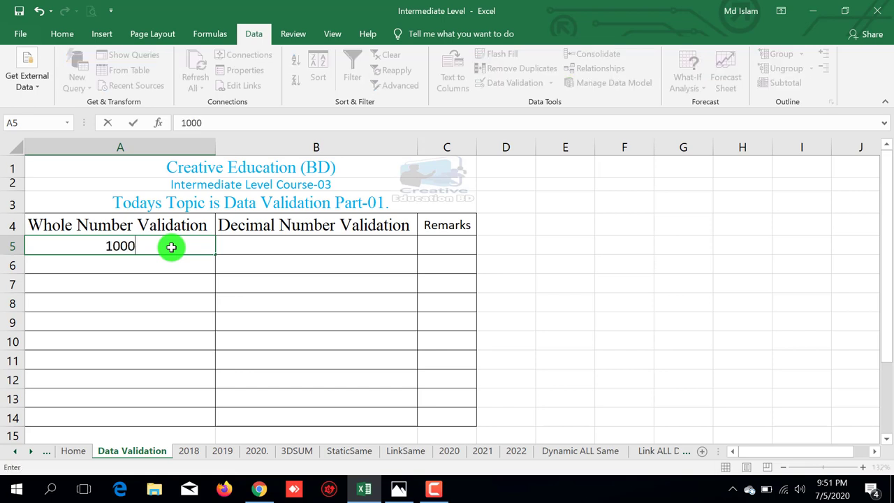
{"action": "key", "text": "Return"}
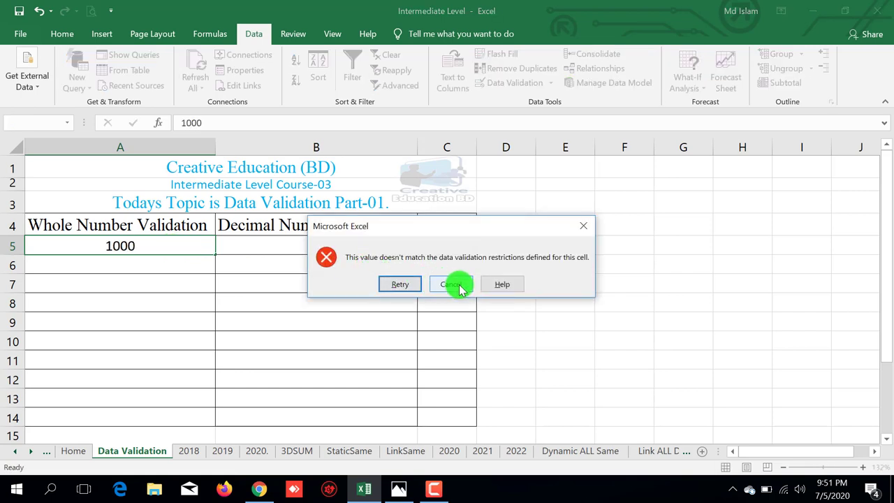
{"action": "left_click", "coordinate": [455, 284]}
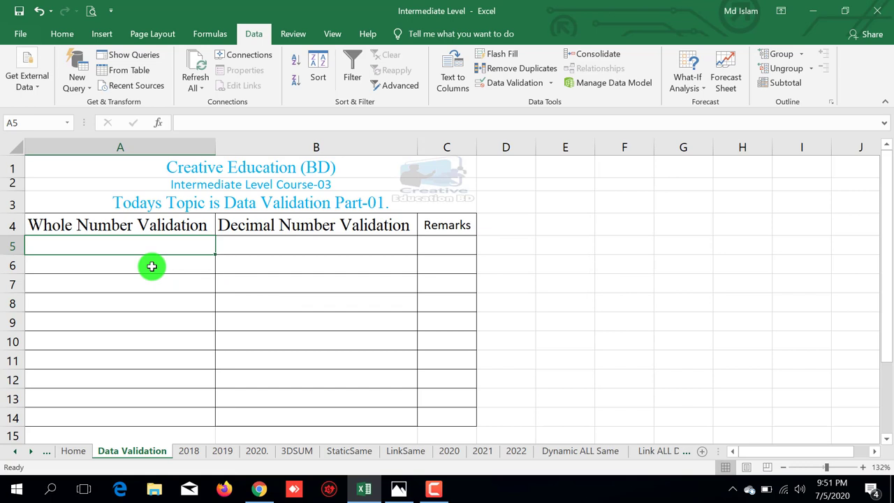
{"action": "type", "text": "999"}
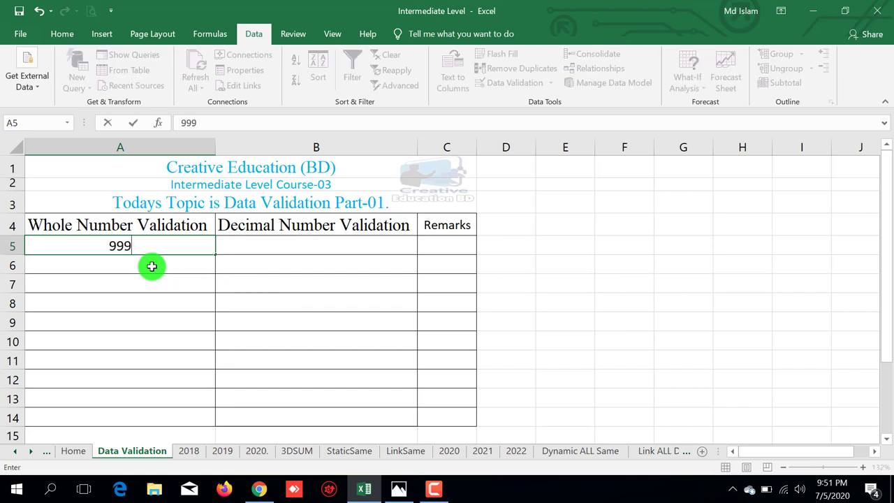
{"action": "key", "text": "Return"}
{"action": "type", "text": "800"}
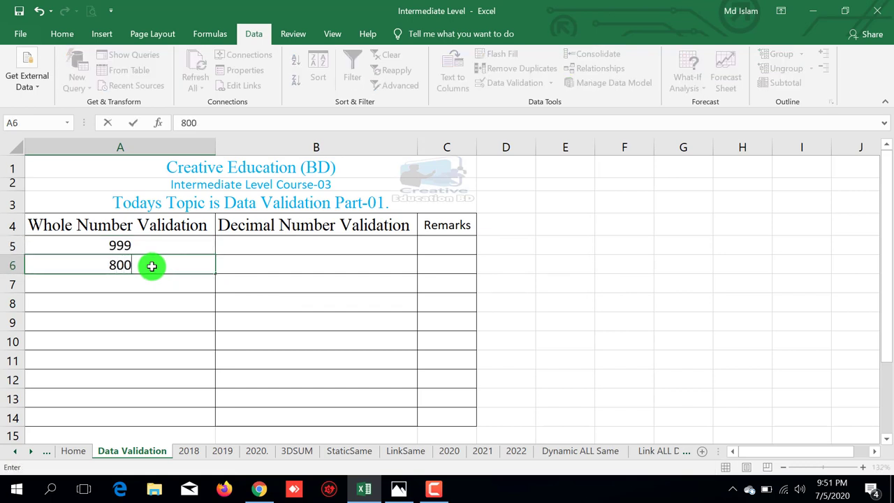
{"action": "key", "text": "Return"}
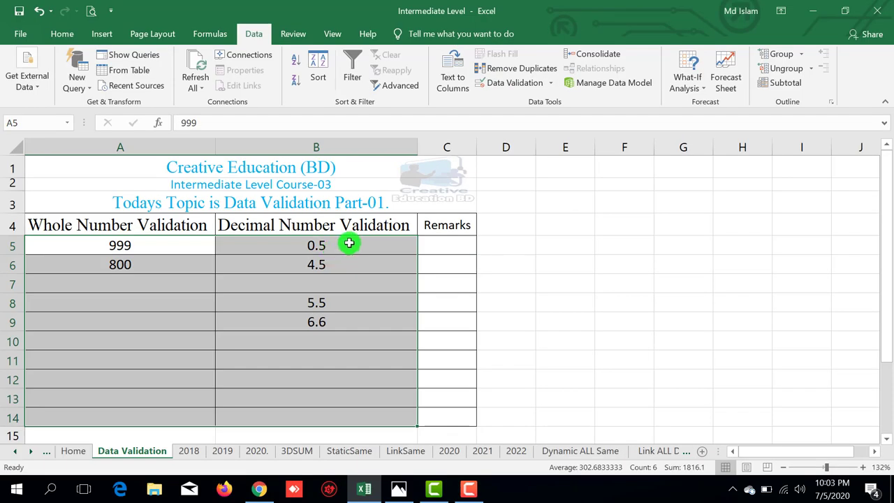
Empty B5:B14 and restrict it to decimals between 1.5 and 3.5
{"action": "left_click_drag", "start_coordinate": [335, 248], "coordinate": [319, 410]}
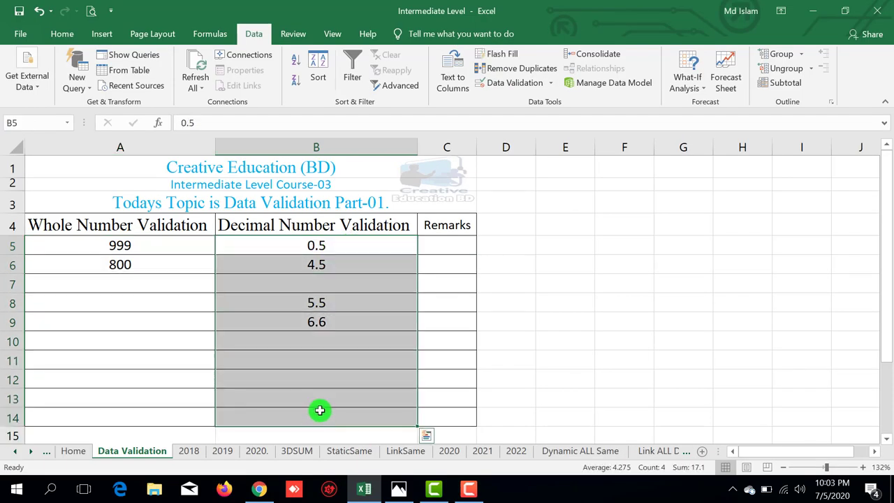
{"action": "key", "text": "Delete"}
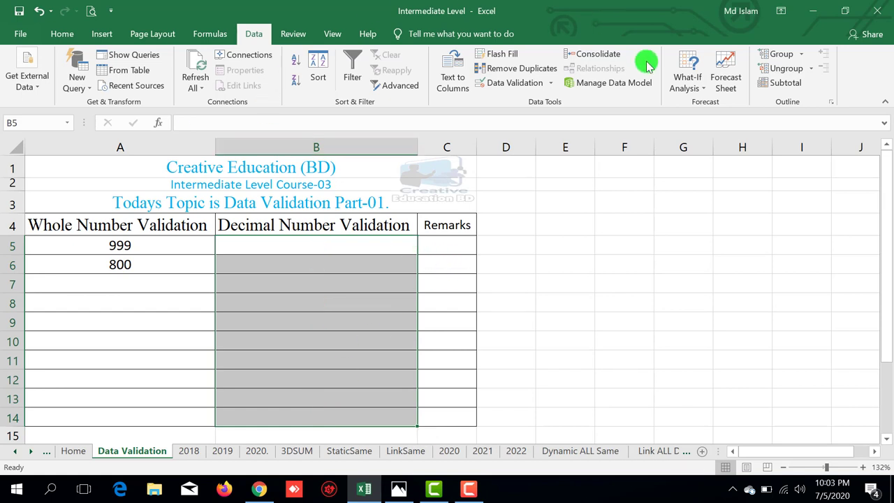
{"action": "left_click", "coordinate": [514, 92]}
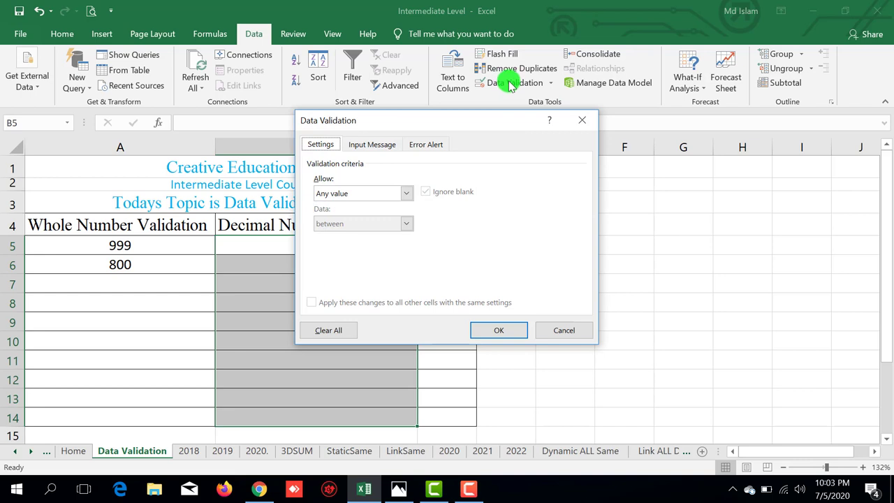
{"action": "left_click", "coordinate": [404, 193]}
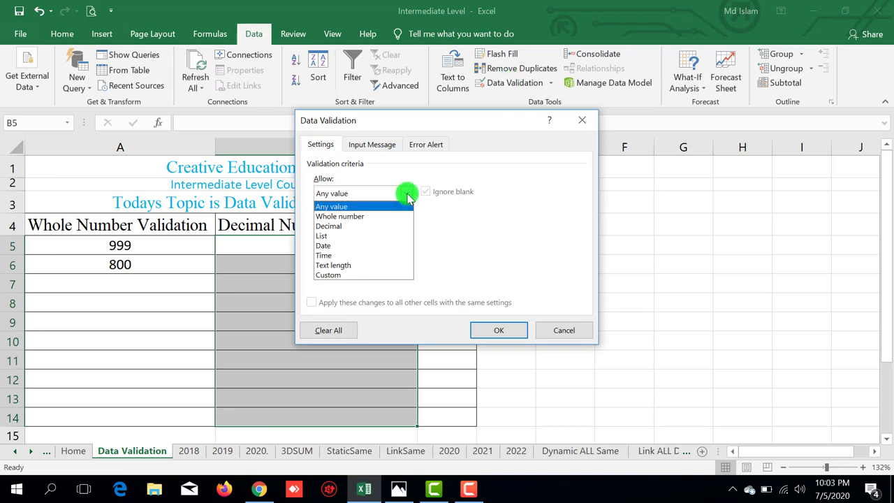
{"action": "left_click", "coordinate": [349, 226]}
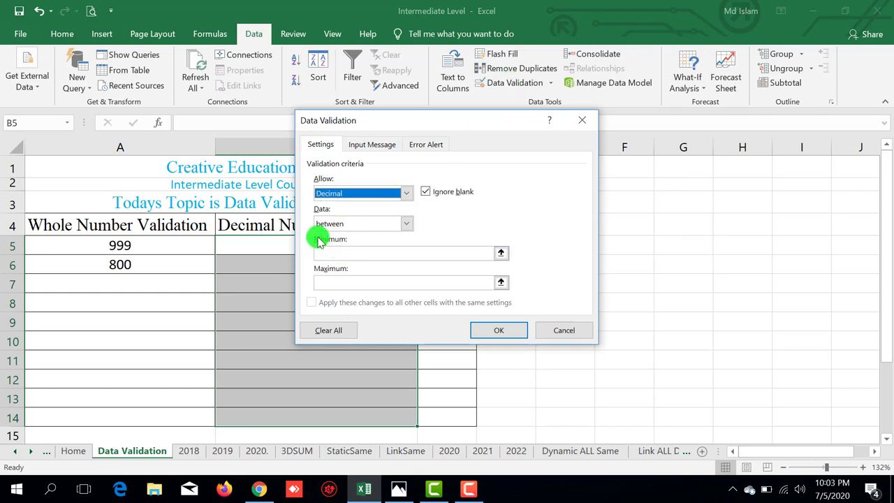
{"action": "left_click", "coordinate": [335, 192]}
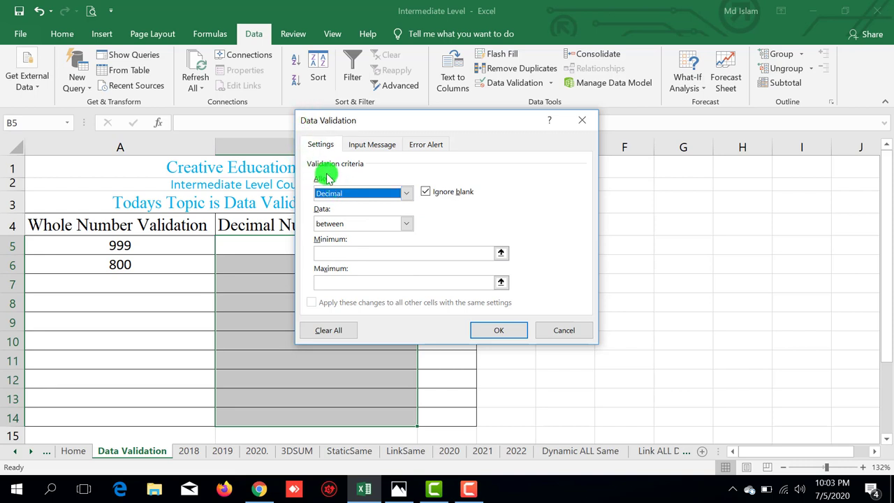
{"action": "left_click", "coordinate": [409, 224]}
{"action": "left_click", "coordinate": [408, 225]}
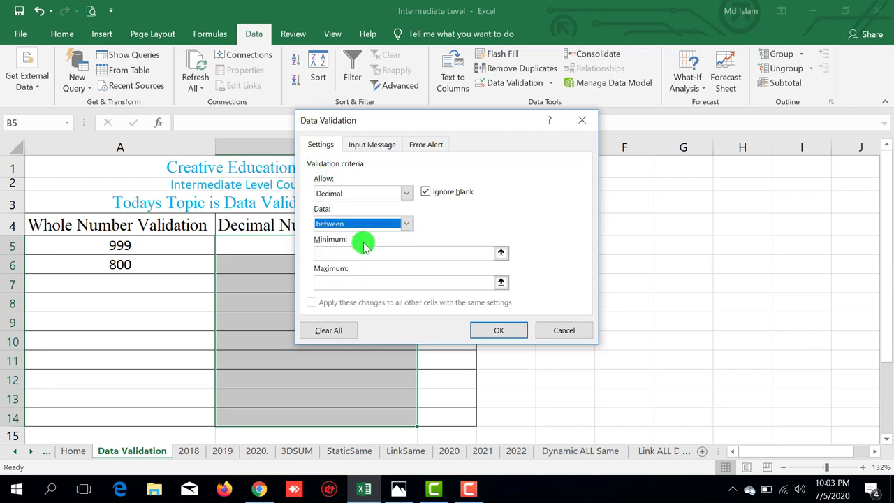
{"action": "left_click", "coordinate": [327, 252]}
{"action": "type", "text": "1.5"}
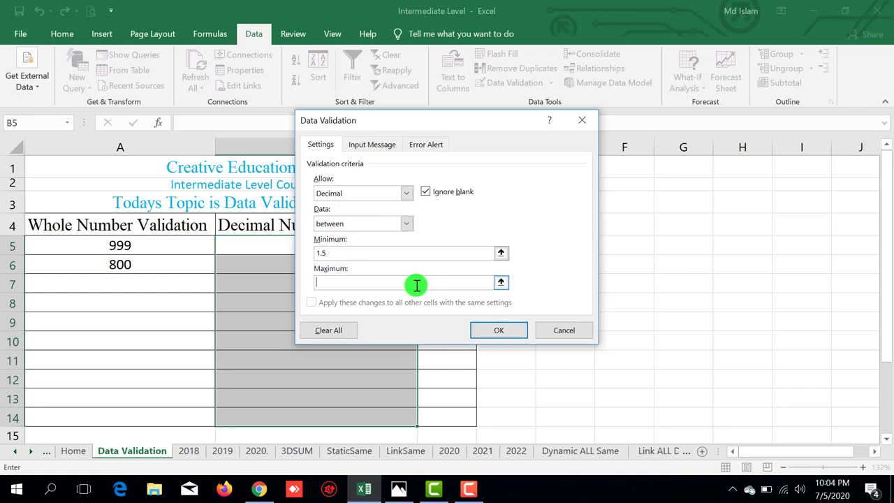
{"action": "type", "text": "3.5"}
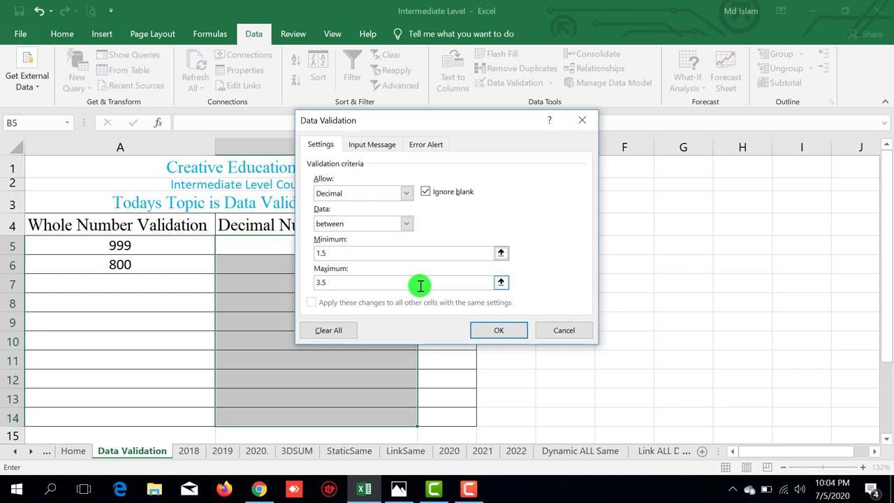
{"action": "left_click", "coordinate": [500, 329]}
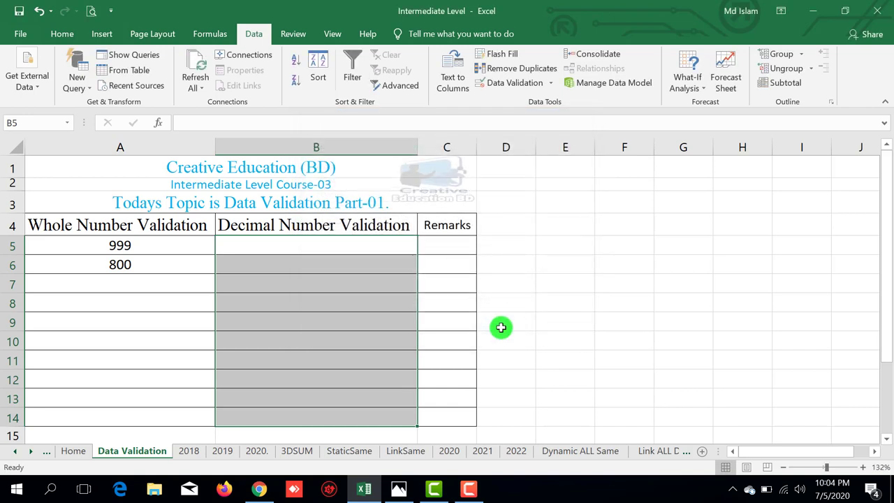
{"action": "left_click", "coordinate": [329, 247]}
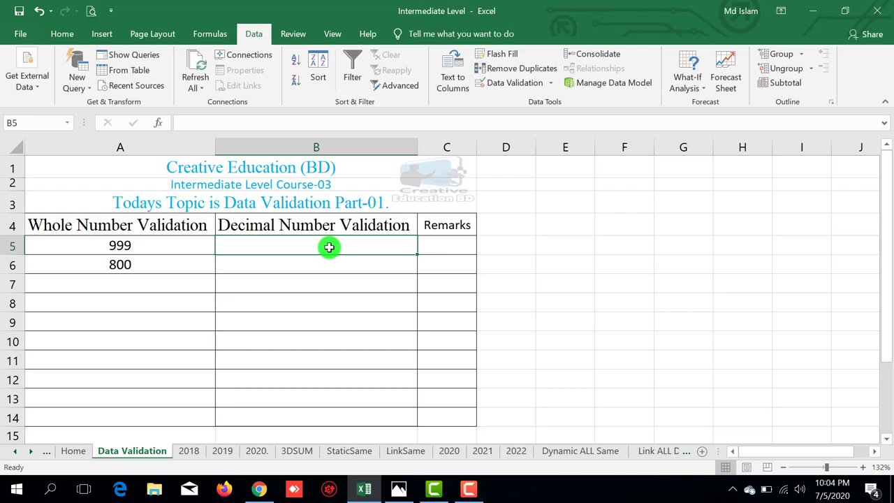
Enter 1.5 in B5 and confirm that .5 is rejected in B6
{"action": "type", "text": "1.5"}
{"action": "key", "text": "Return"}
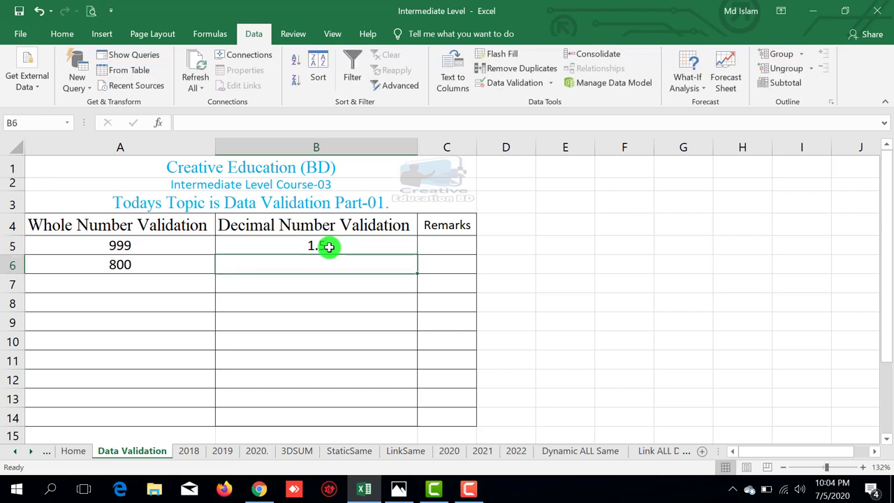
{"action": "type", "text": ".5"}
{"action": "key", "text": "Return"}
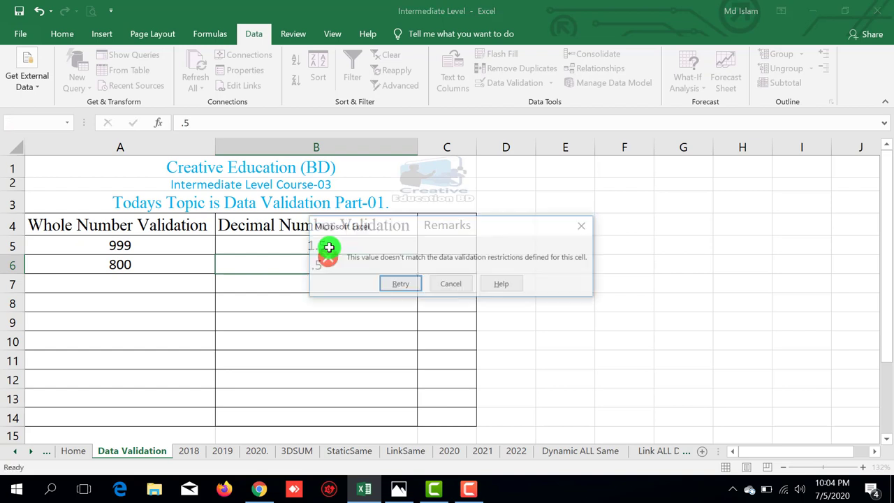
{"action": "left_click", "coordinate": [458, 283]}
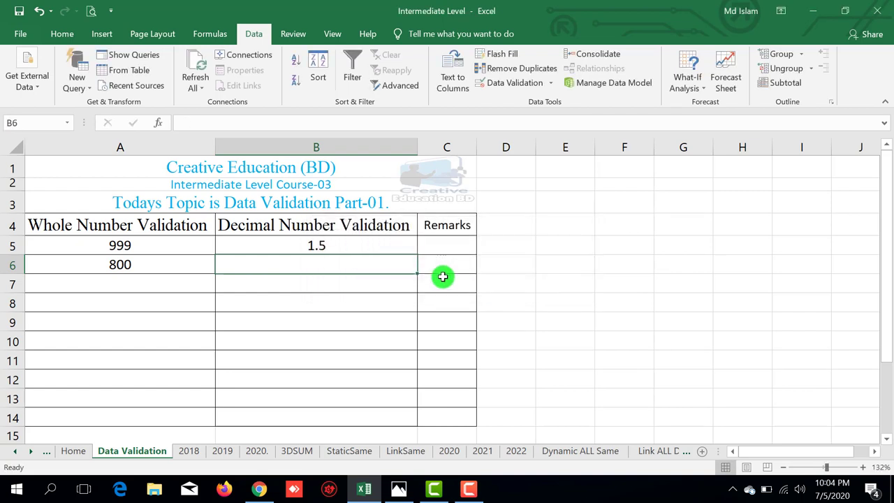
Enter 2.4, 3.1 and 2.2 into B6 through B8
{"action": "type", "text": "2.4"}
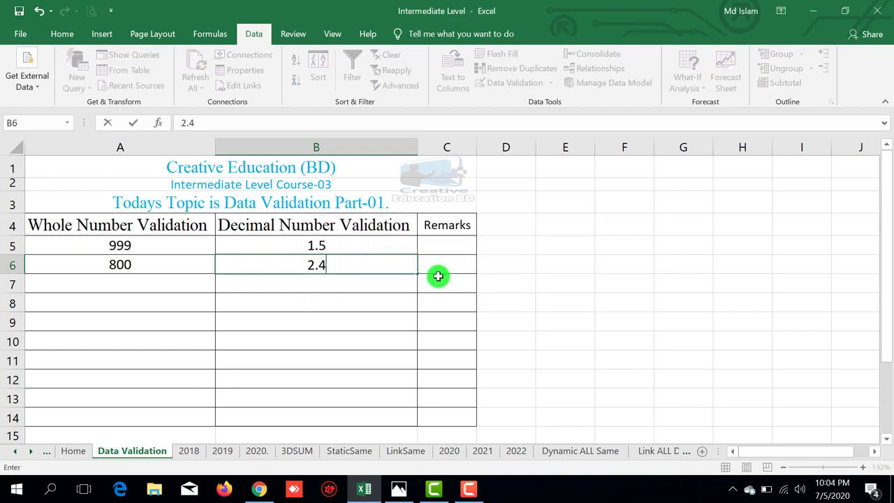
{"action": "key", "text": "Return"}
{"action": "type", "text": "3"}
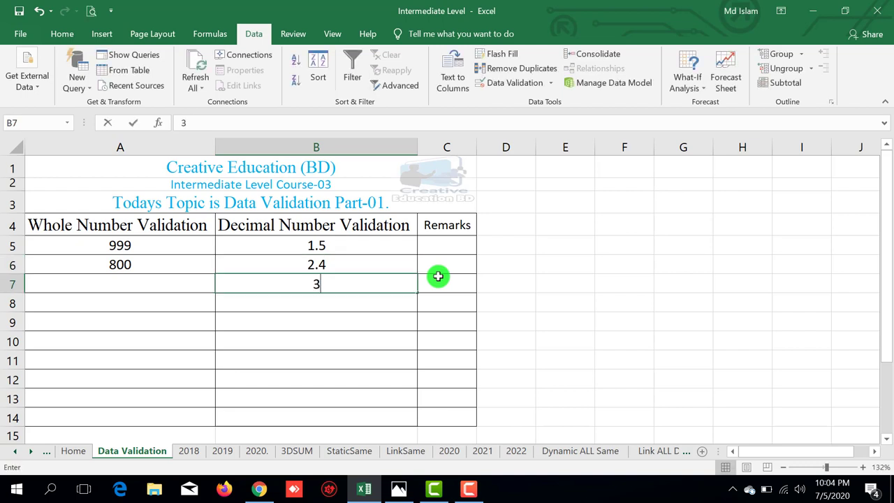
{"action": "type", "text": ".1"}
{"action": "key", "text": "Return"}
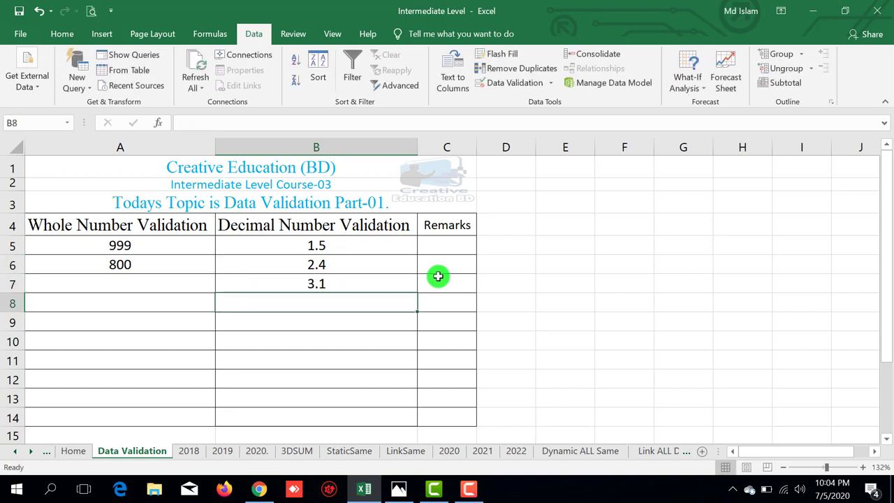
{"action": "type", "text": "2."}
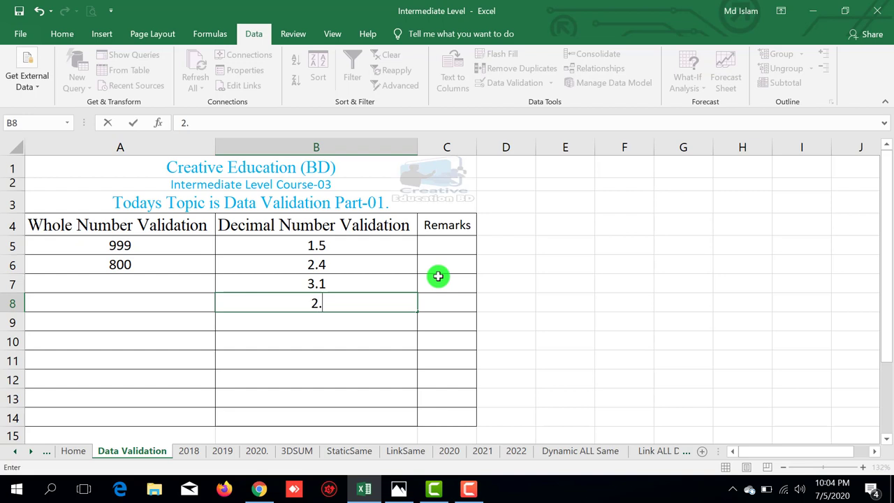
{"action": "type", "text": "2"}
{"action": "key", "text": "Return"}
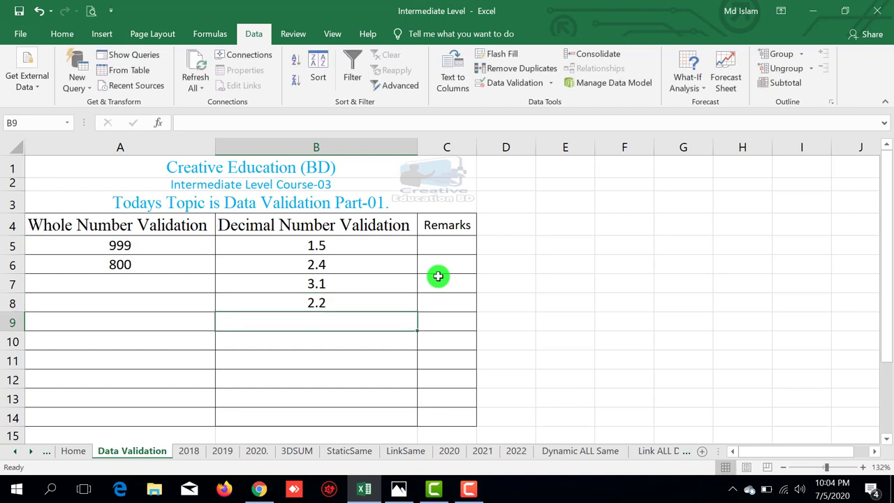
Confirm 4.1 is rejected in B9, then enter 3.5 there instead
{"action": "type", "text": "4."}
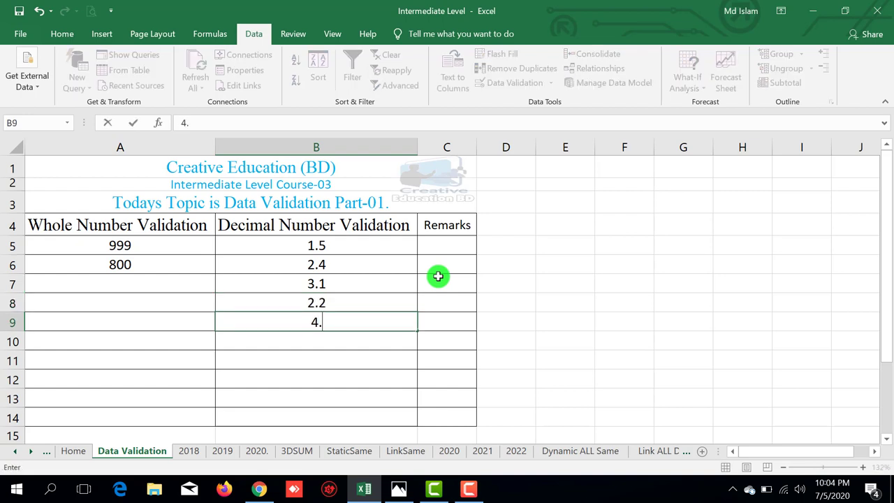
{"action": "type", "text": "1"}
{"action": "key", "text": "Return"}
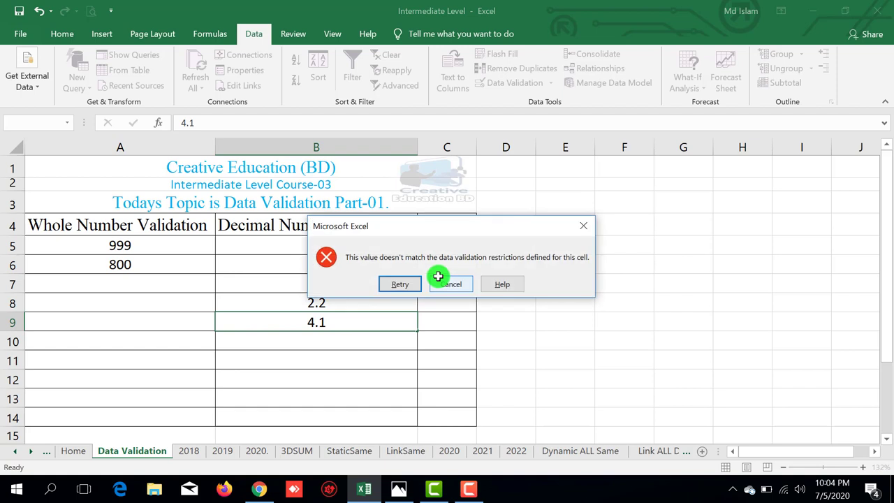
{"action": "left_click", "coordinate": [450, 283]}
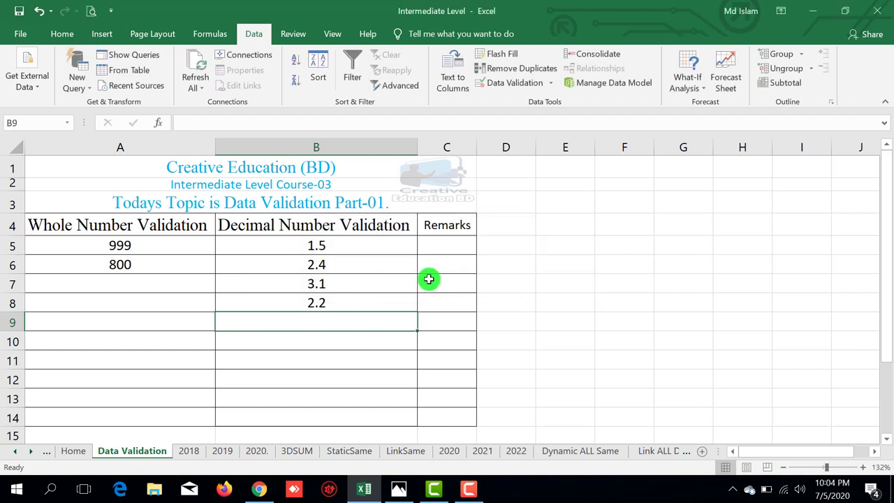
{"action": "left_click", "coordinate": [349, 244]}
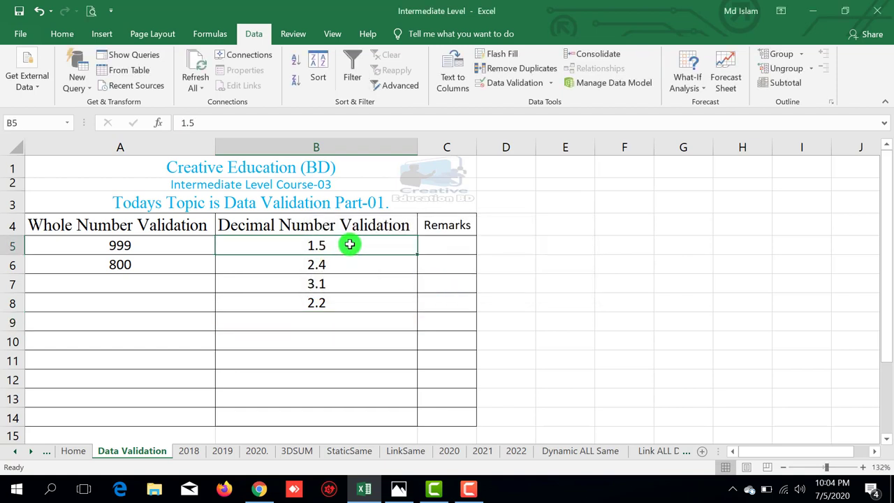
{"action": "left_click", "coordinate": [339, 324]}
{"action": "type", "text": "3"}
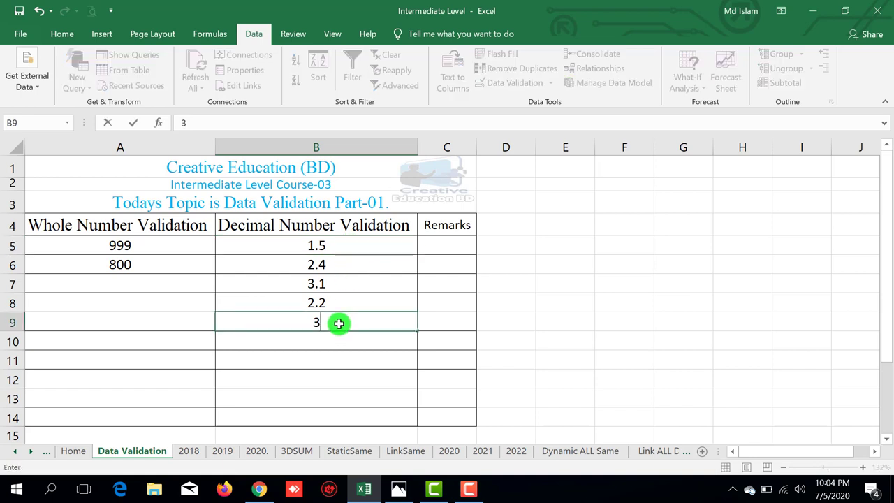
{"action": "type", "text": ".5"}
{"action": "key", "text": "Return"}
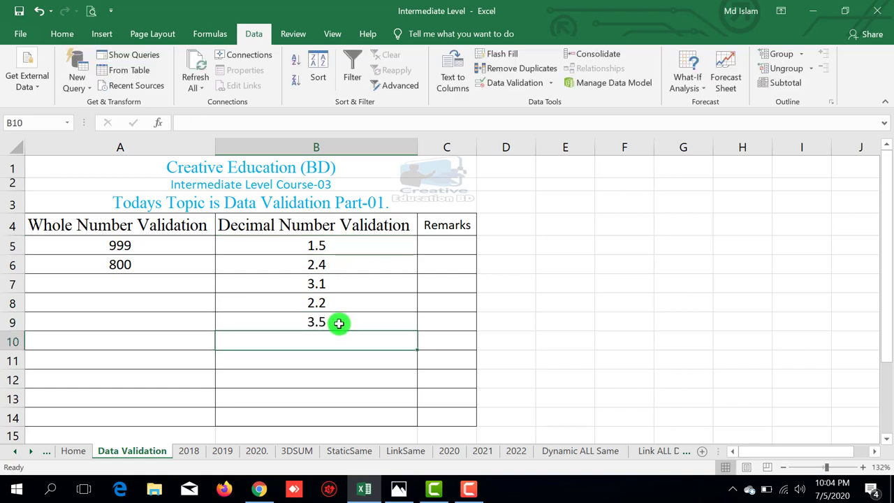
{"action": "left_click", "coordinate": [339, 322]}
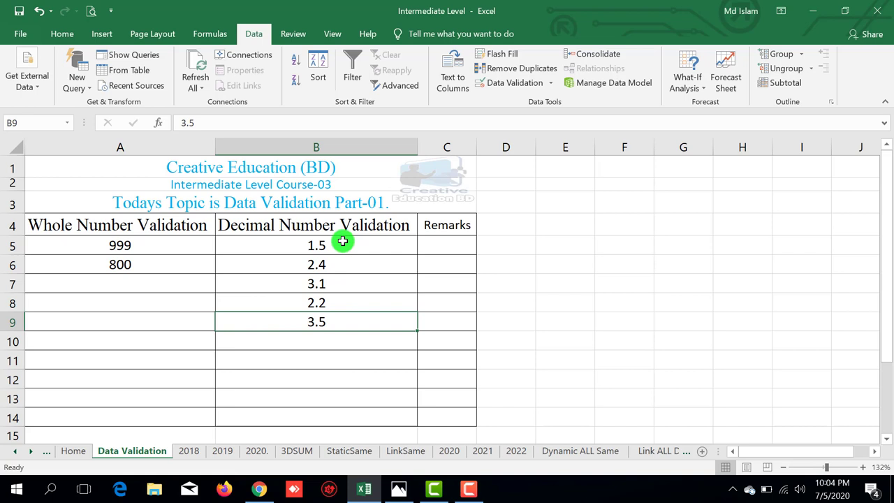
{"action": "left_click_drag", "start_coordinate": [343, 241], "coordinate": [343, 323]}
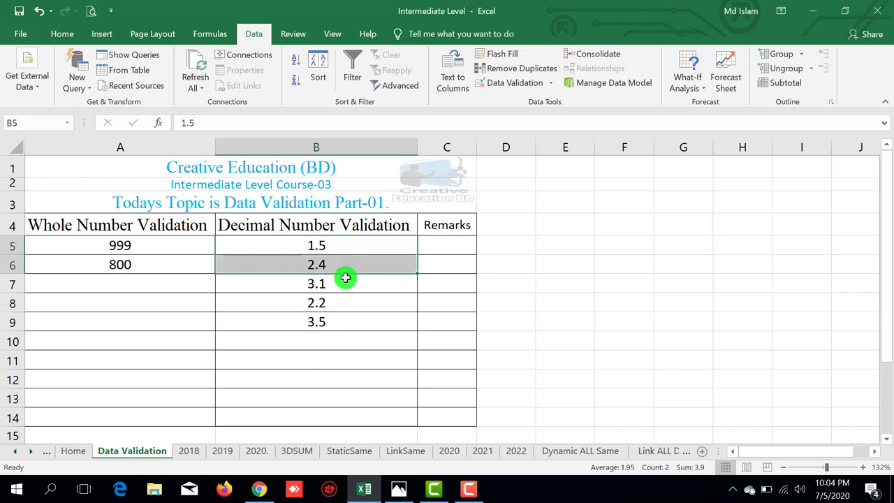
{"action": "left_click", "coordinate": [344, 244]}
{"action": "left_click", "coordinate": [333, 330]}
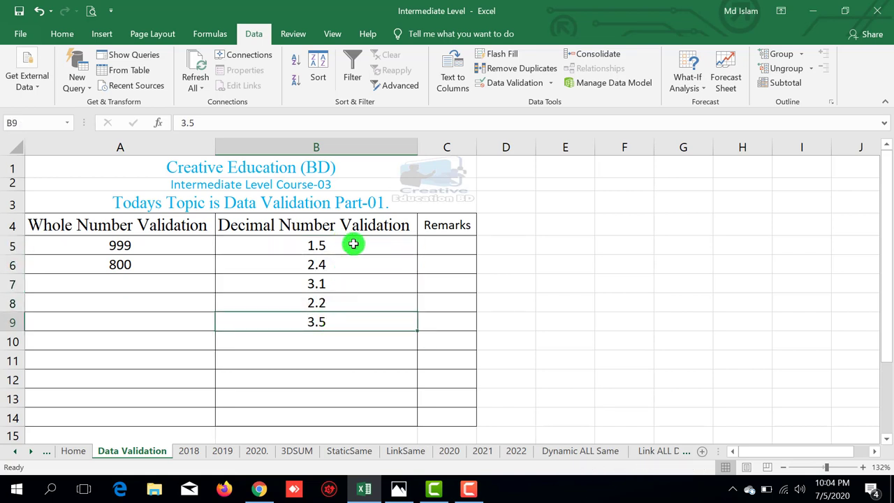
Replace the 3.5 maximum in B9's decimal rule with a larger limit
{"action": "left_click", "coordinate": [517, 83]}
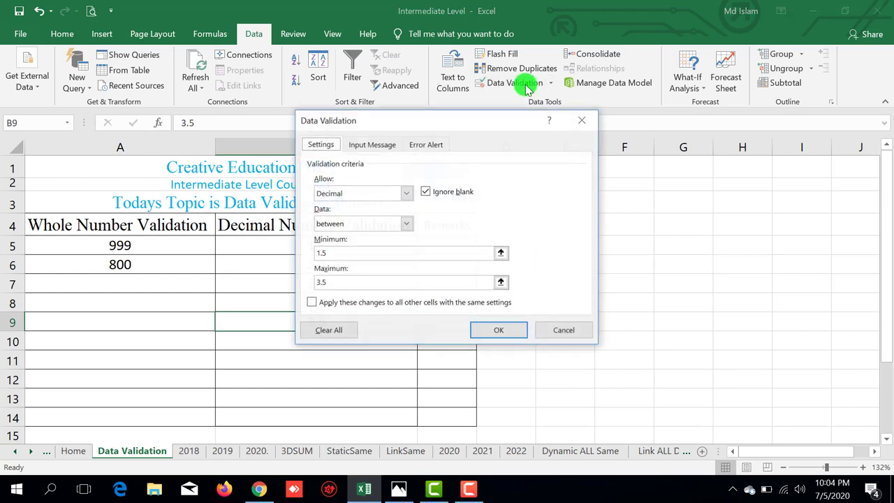
{"action": "left_click", "coordinate": [320, 282]}
{"action": "left_click_drag", "start_coordinate": [334, 287], "coordinate": [318, 282]}
{"action": "key", "text": "BackSpace"}
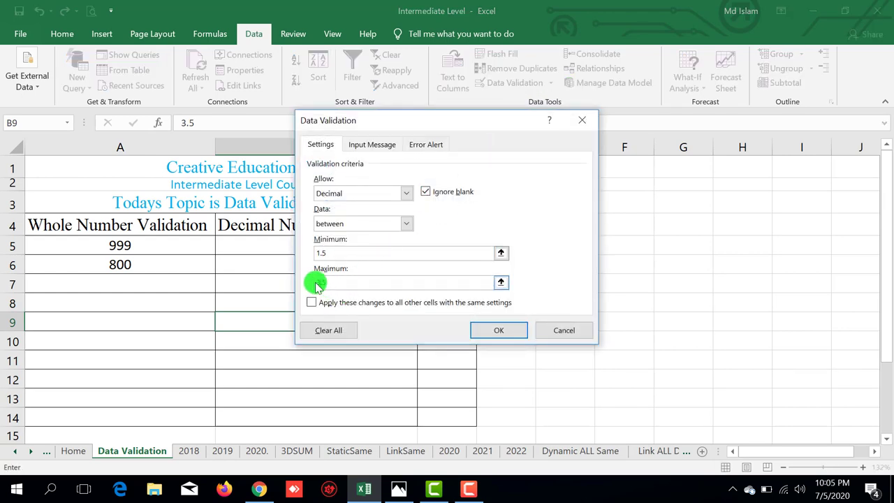
{"action": "type", "text": "5.5"}
{"action": "left_click", "coordinate": [499, 329]}
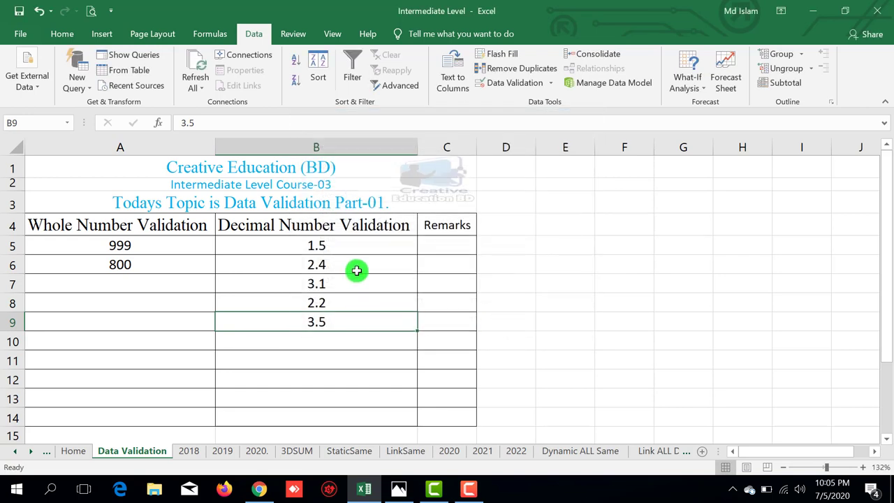
Enter 13.5 in B9 and verify it is accepted
{"action": "type", "text": "13"}
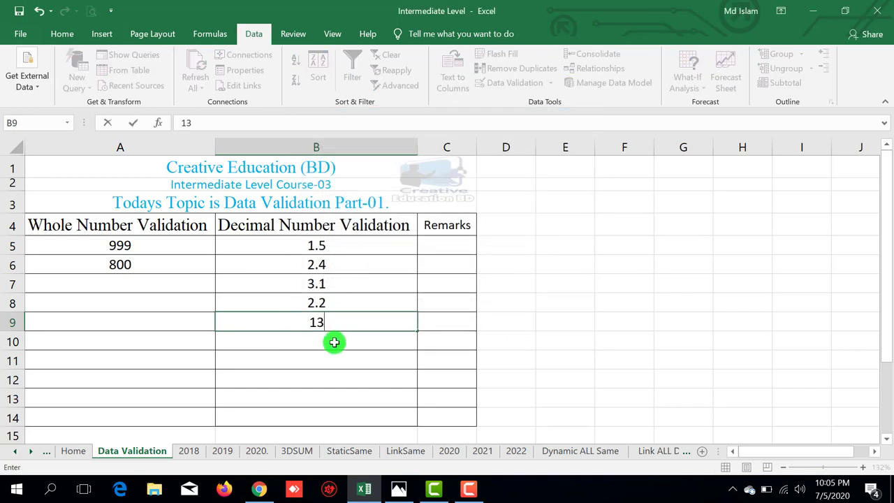
{"action": "type", "text": ".5"}
{"action": "key", "text": "Return"}
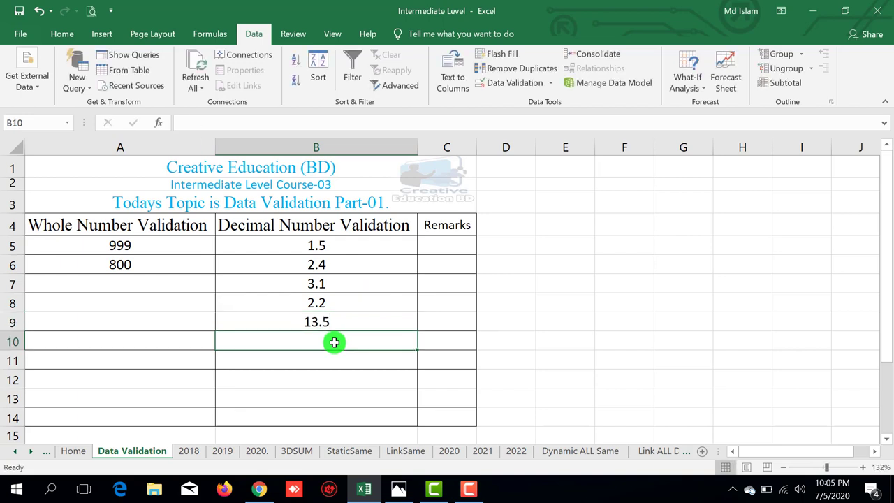
{"action": "left_click", "coordinate": [332, 323]}
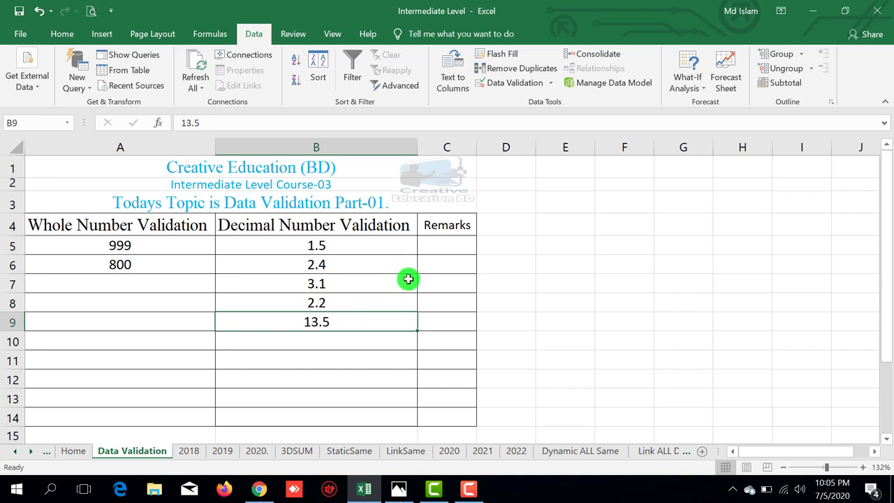
Empty B5:B14 and clear all of its existing validation rules
{"action": "left_click", "coordinate": [343, 245]}
{"action": "left_click_drag", "start_coordinate": [343, 244], "coordinate": [315, 418]}
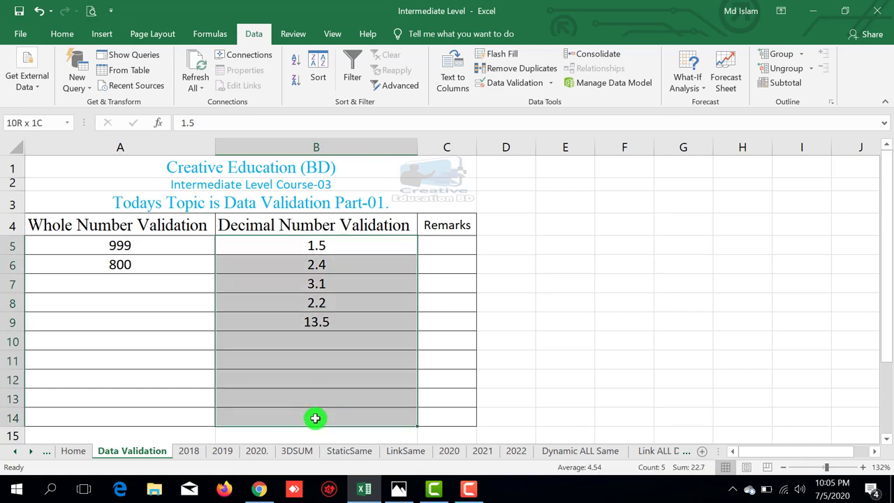
{"action": "key", "text": "Delete"}
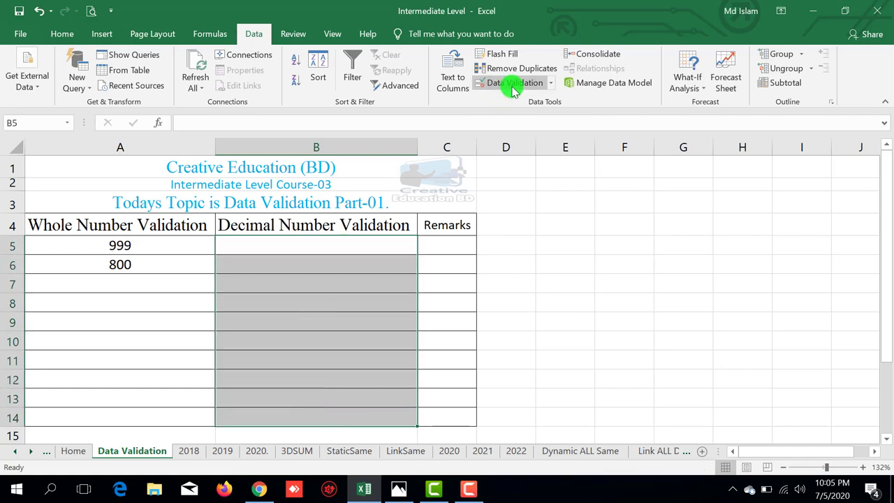
{"action": "left_click", "coordinate": [510, 83]}
{"action": "left_click", "coordinate": [434, 292]}
{"action": "left_click", "coordinate": [343, 334]}
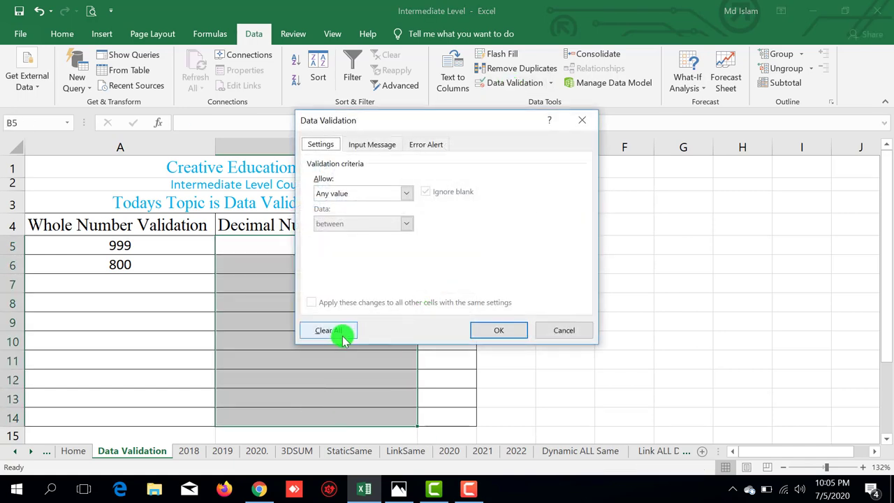
{"action": "left_click", "coordinate": [499, 330]}
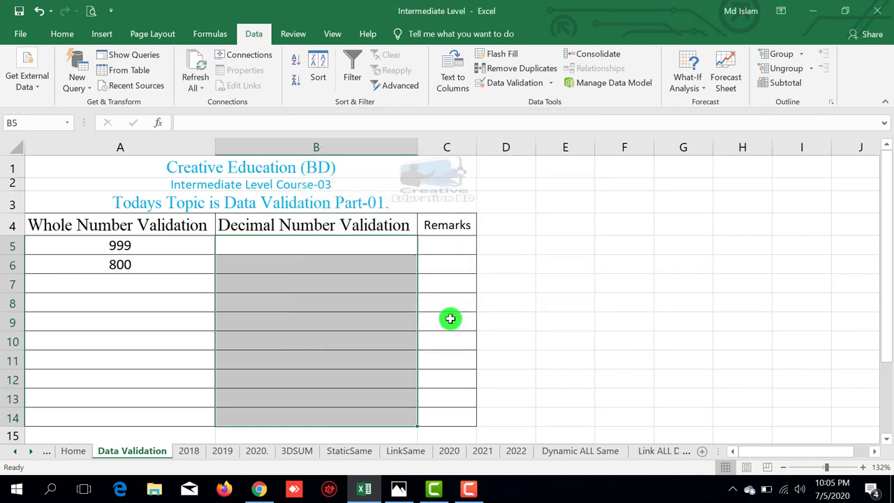
{"action": "left_click", "coordinate": [529, 74]}
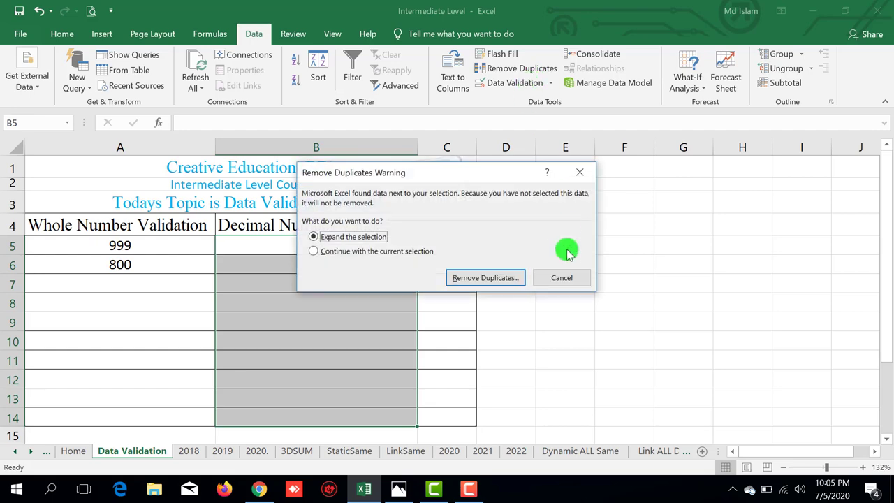
{"action": "left_click", "coordinate": [558, 277]}
Set B5:B14 to allow decimals not between 1.5 and 13.5
{"action": "left_click", "coordinate": [503, 83]}
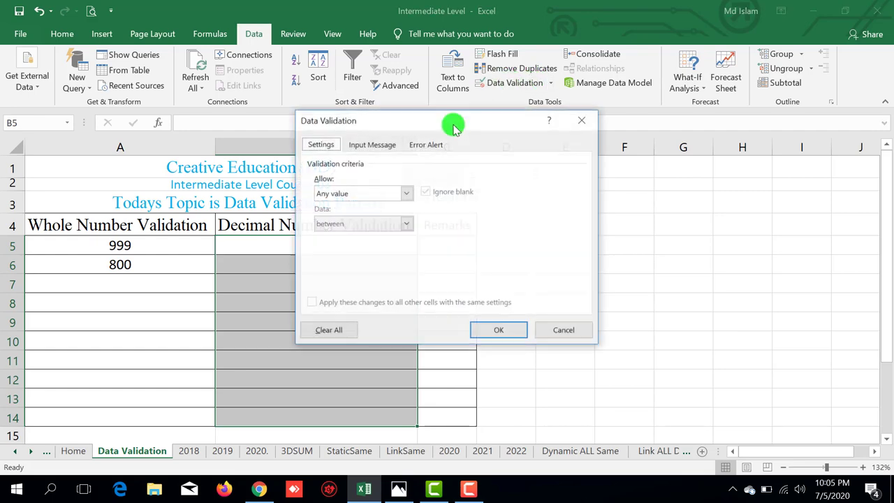
{"action": "left_click", "coordinate": [407, 195]}
{"action": "left_click", "coordinate": [340, 225]}
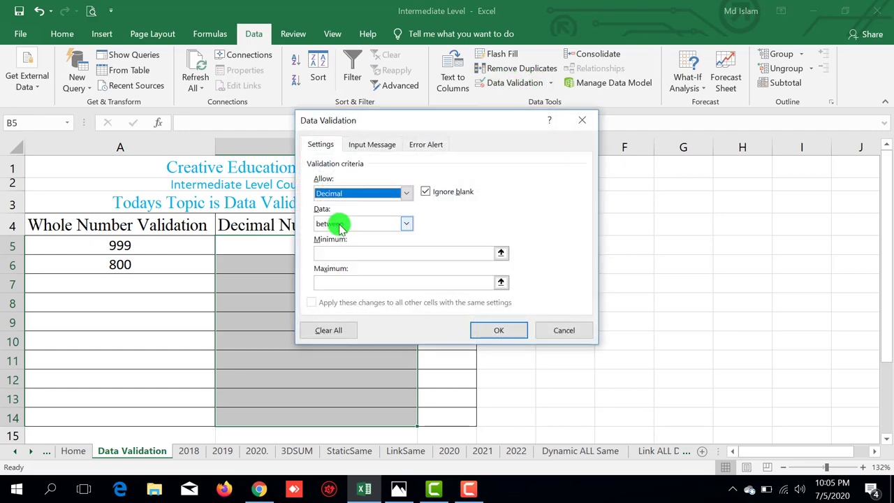
{"action": "left_click", "coordinate": [404, 223]}
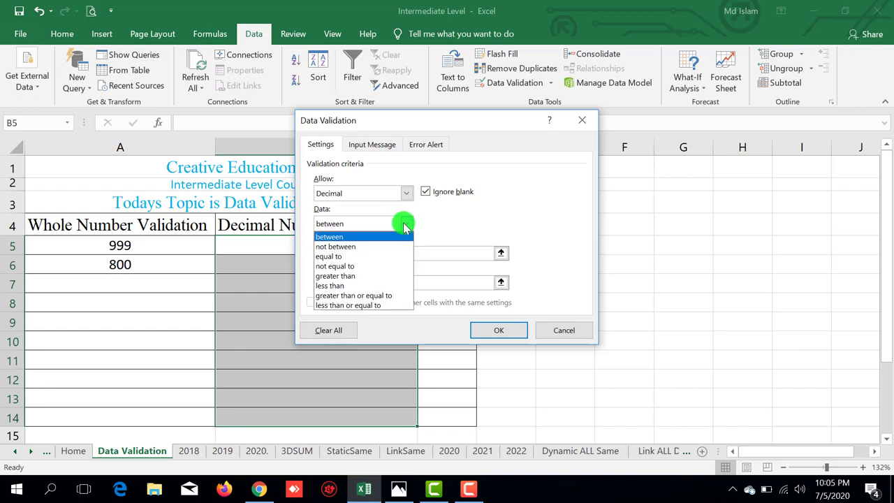
{"action": "left_click", "coordinate": [357, 248]}
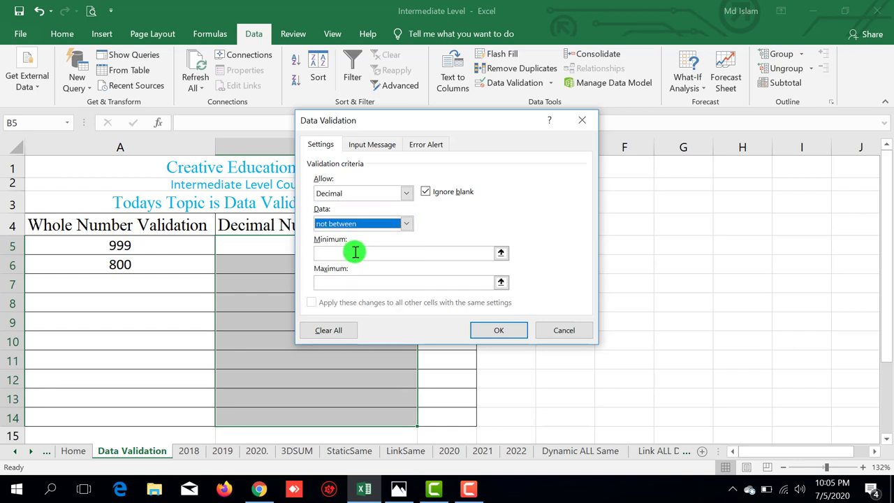
{"action": "left_click", "coordinate": [352, 254]}
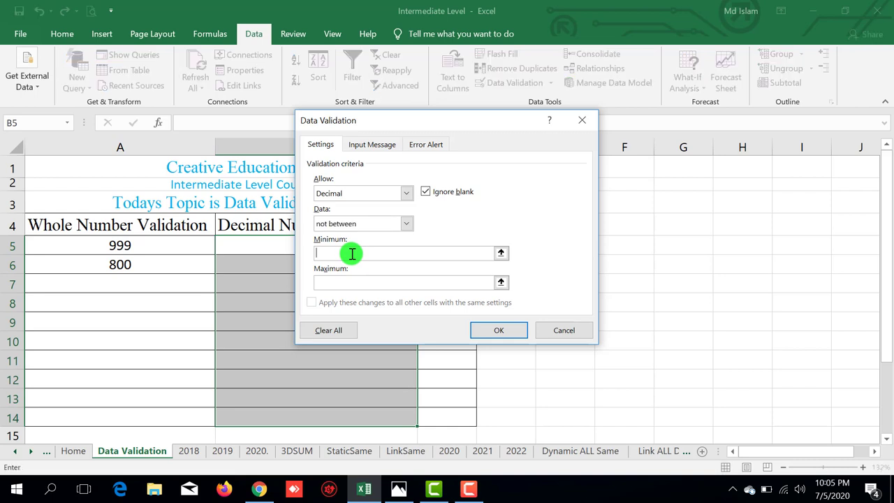
{"action": "type", "text": "1"}
{"action": "type", "text": "1"}
{"action": "key", "text": "Tab"}
{"action": "type", "text": "13.5"}
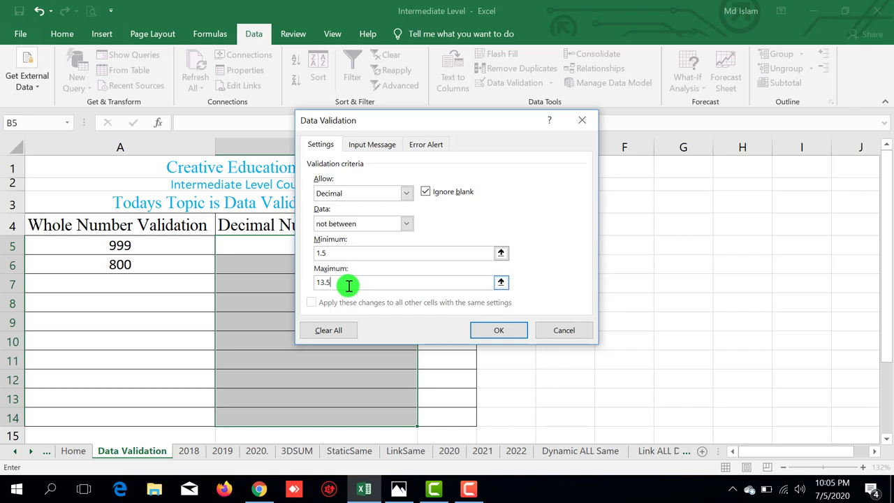
Apply the rule and enter 0.5, 14.5, 15.6 and 20.6 into B5 through B8
{"action": "left_click", "coordinate": [499, 331]}
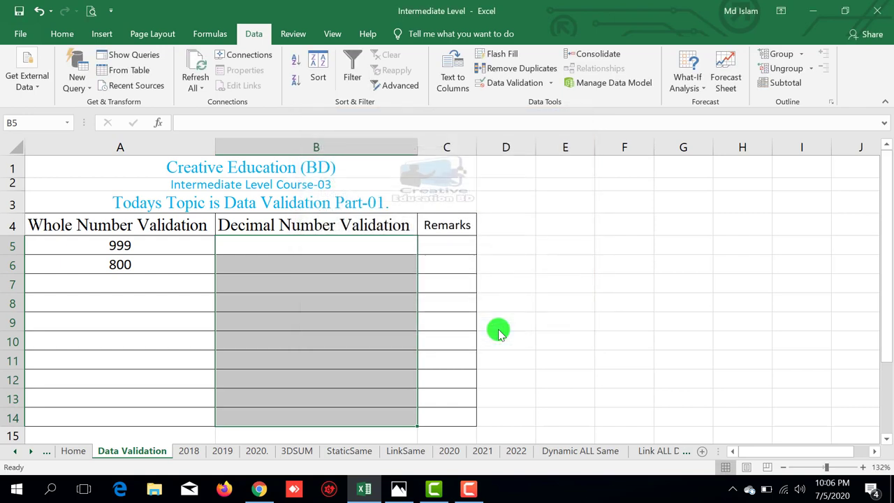
{"action": "left_click", "coordinate": [333, 248]}
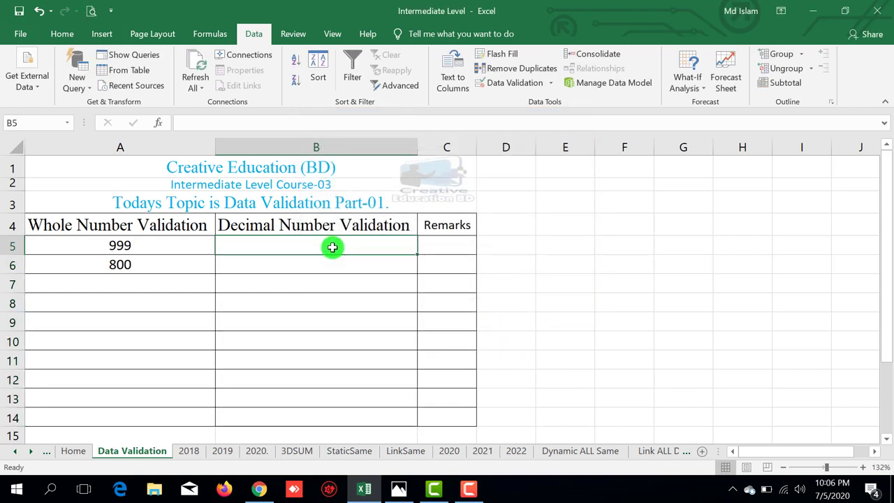
{"action": "type", "text": ".0.5"}
{"action": "key", "text": "Return"}
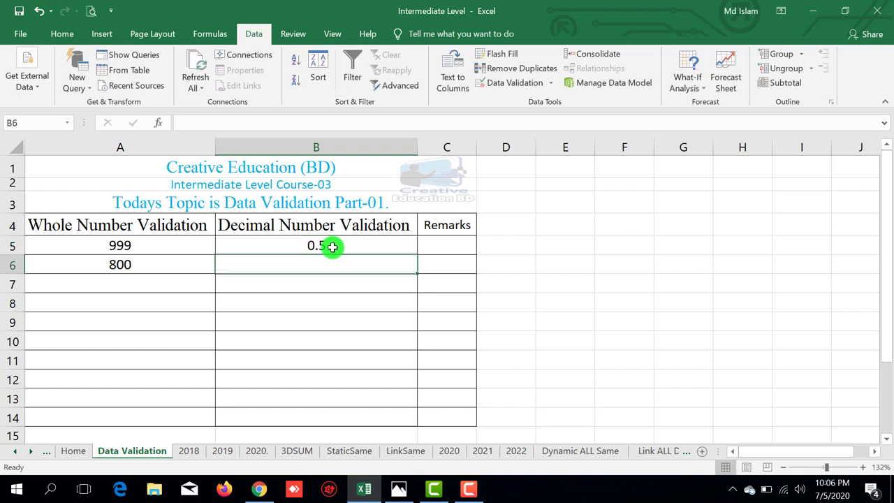
{"action": "type", "text": "14"}
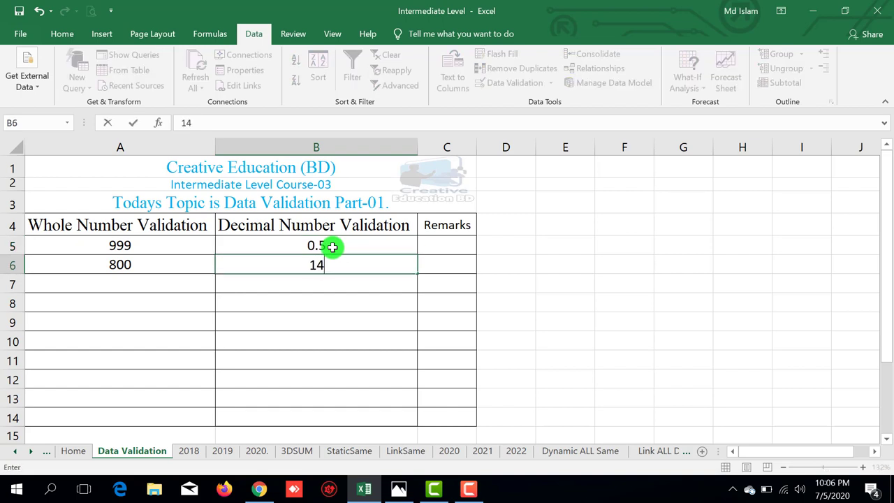
{"action": "type", "text": ".5"}
{"action": "key", "text": "Return"}
{"action": "type", "text": "1"}
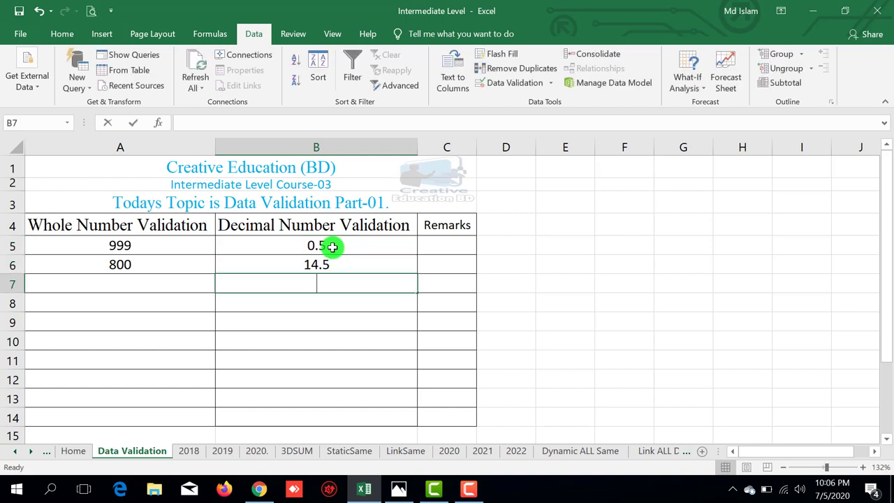
{"action": "type", "text": "5.6"}
{"action": "key", "text": "Return"}
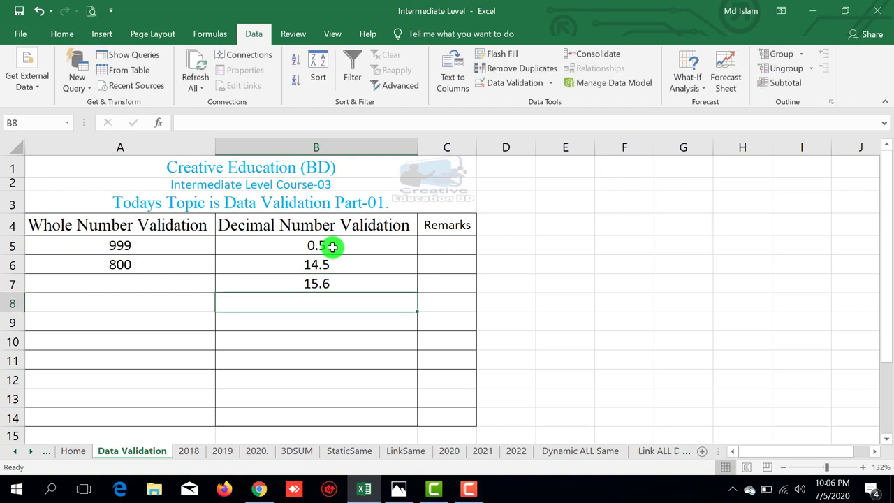
{"action": "type", "text": "20."}
{"action": "type", "text": "6"}
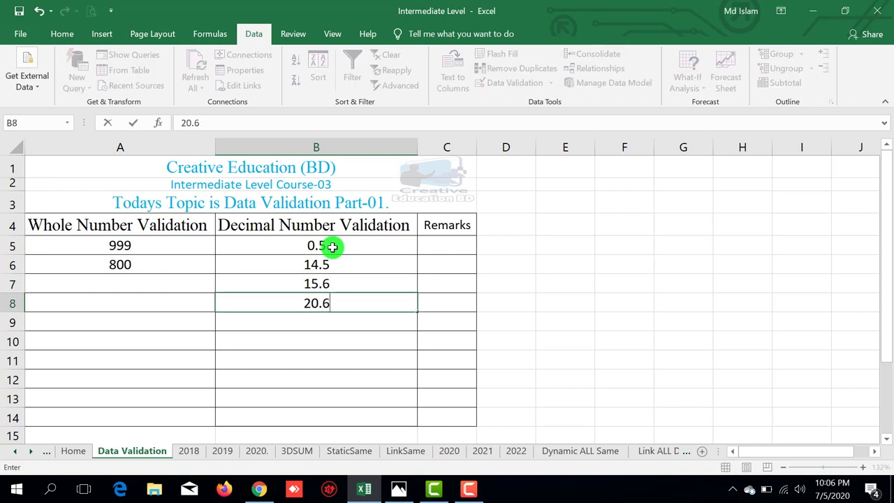
{"action": "key", "text": "Return"}
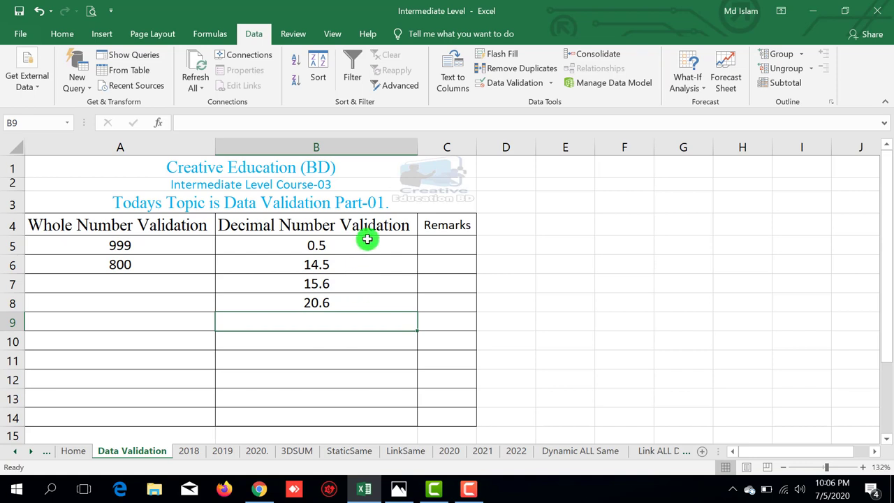
{"action": "left_click_drag", "start_coordinate": [365, 238], "coordinate": [355, 414]}
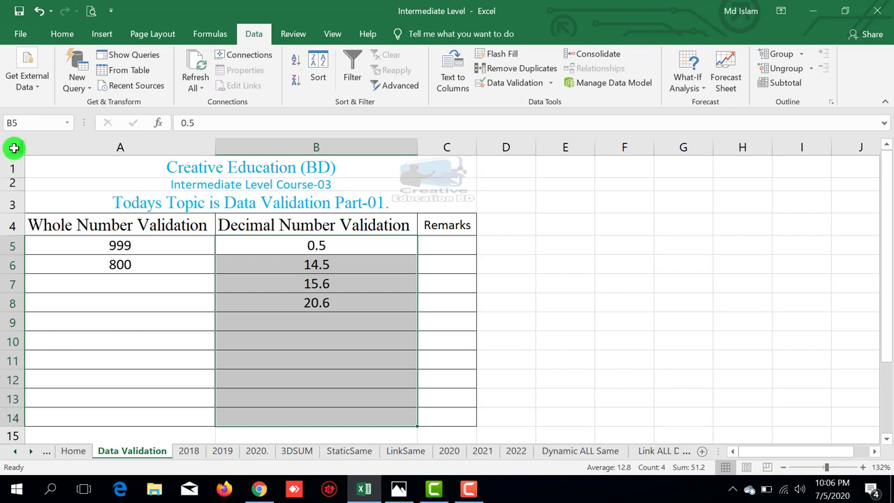
{"action": "left_click", "coordinate": [14, 147]}
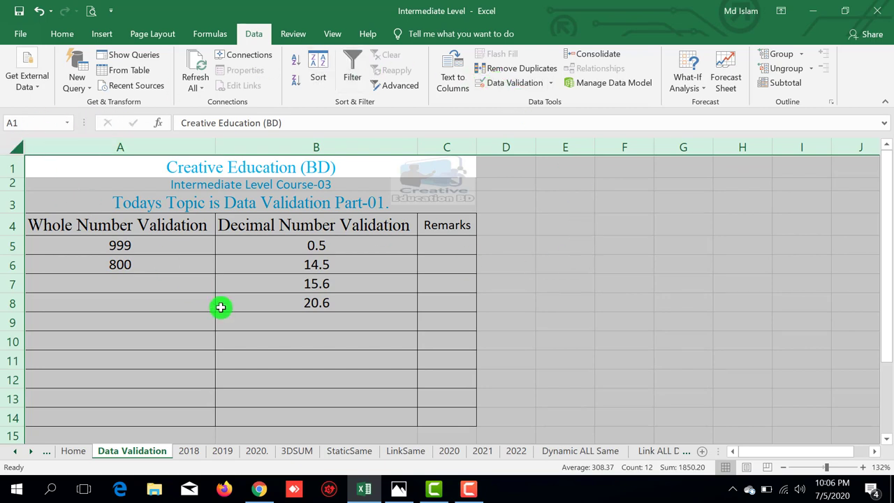
{"action": "left_click", "coordinate": [354, 238]}
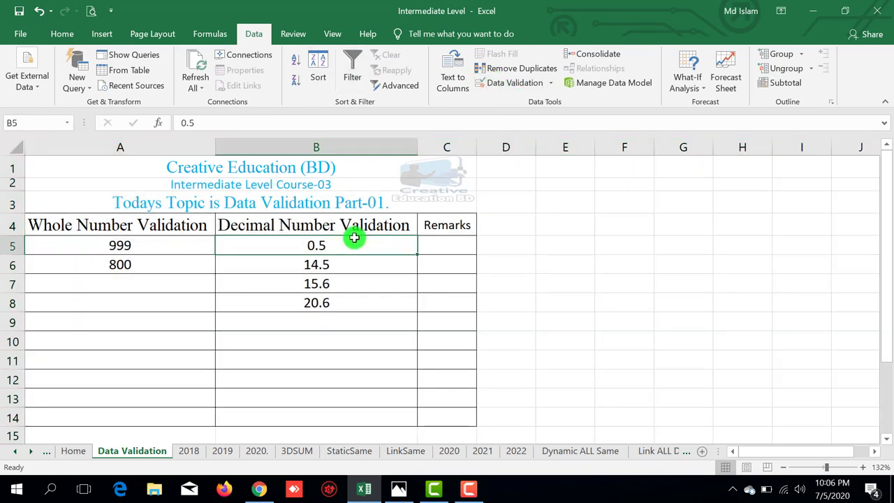
{"action": "left_click_drag", "start_coordinate": [354, 237], "coordinate": [314, 416]}
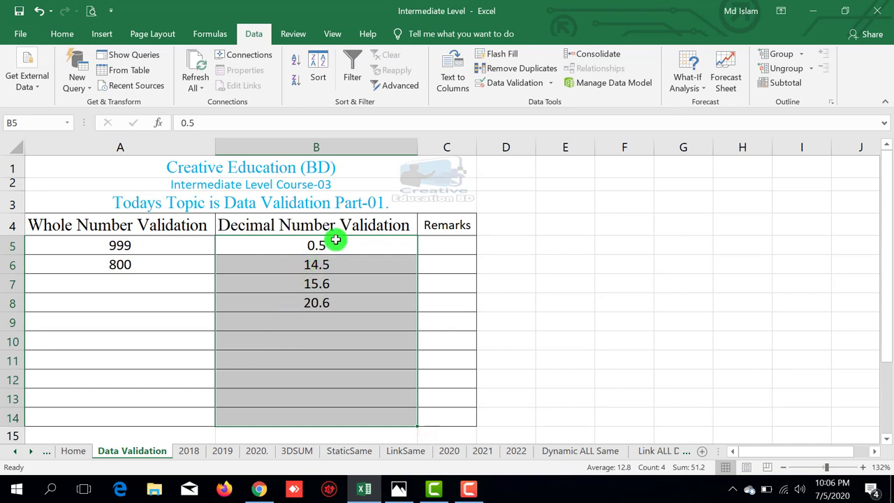
{"action": "left_click_drag", "start_coordinate": [334, 237], "coordinate": [331, 421]}
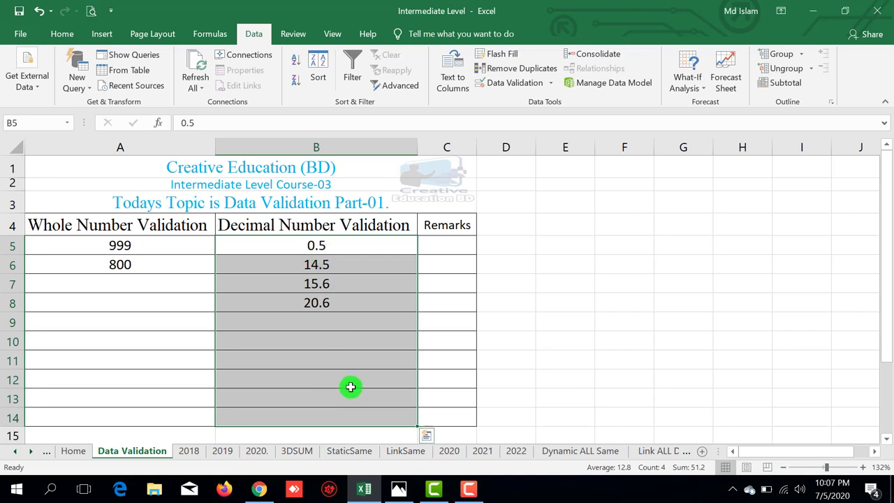
{"action": "left_click", "coordinate": [327, 320]}
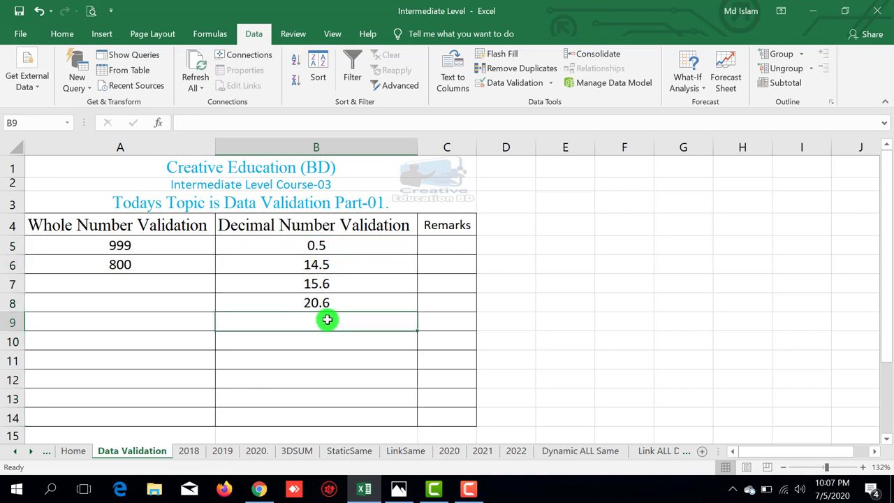
{"action": "type", "text": "3."}
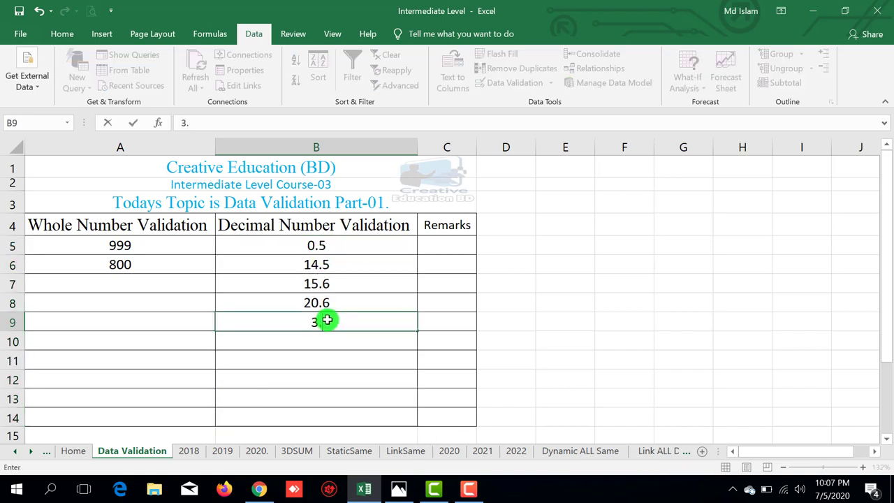
{"action": "type", "text": "5"}
{"action": "key", "text": "Return"}
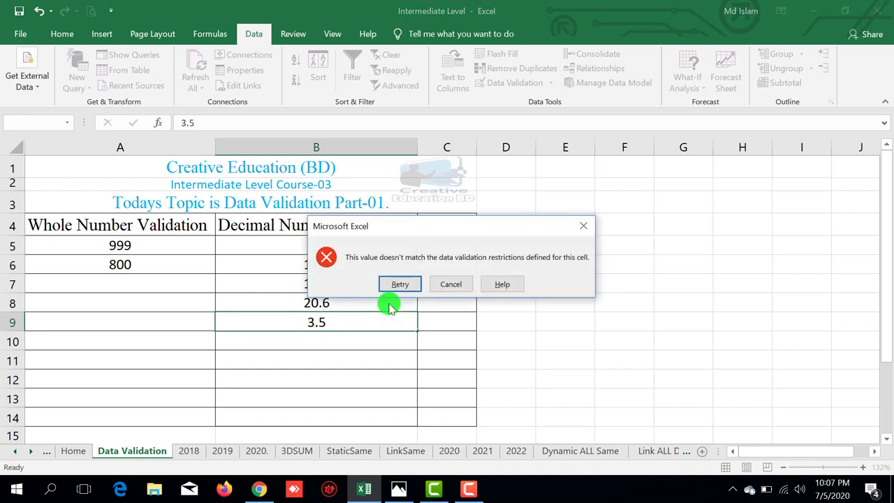
{"action": "left_click", "coordinate": [466, 283]}
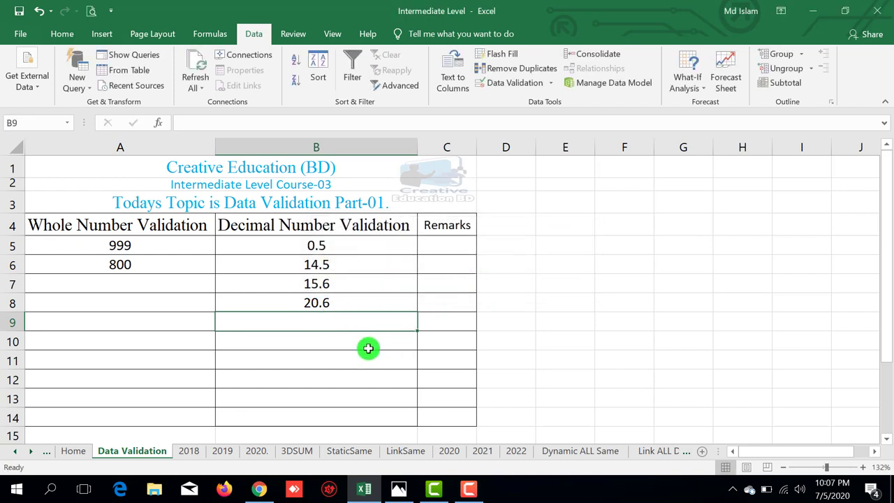
Review B9's not-between rule with its 13.5 upper limit, closing without changes
{"action": "left_click", "coordinate": [515, 82]}
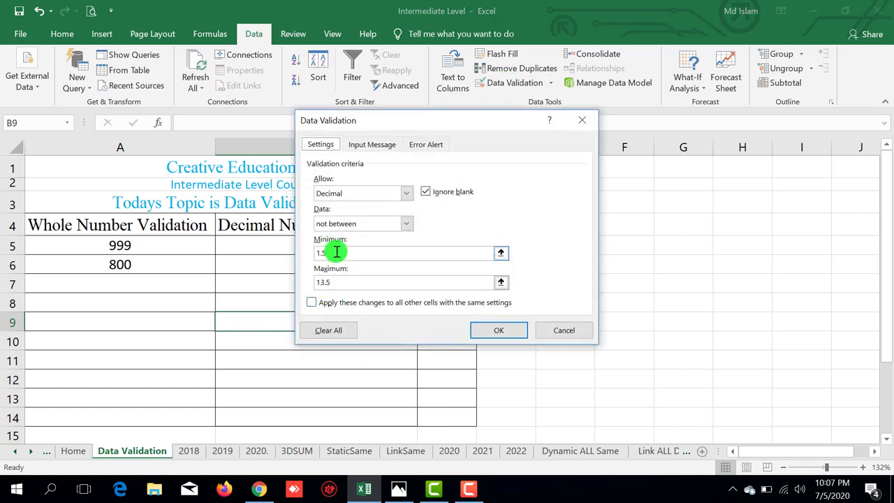
{"action": "left_click", "coordinate": [318, 282]}
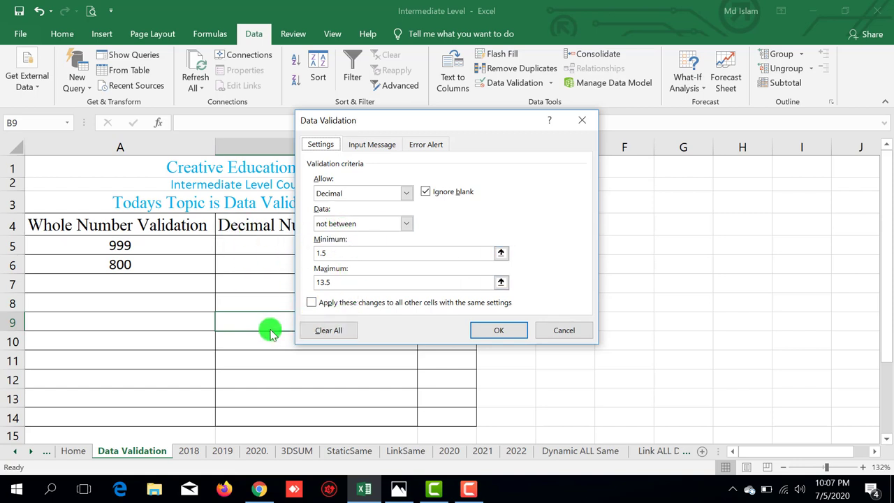
{"action": "left_click", "coordinate": [405, 223]}
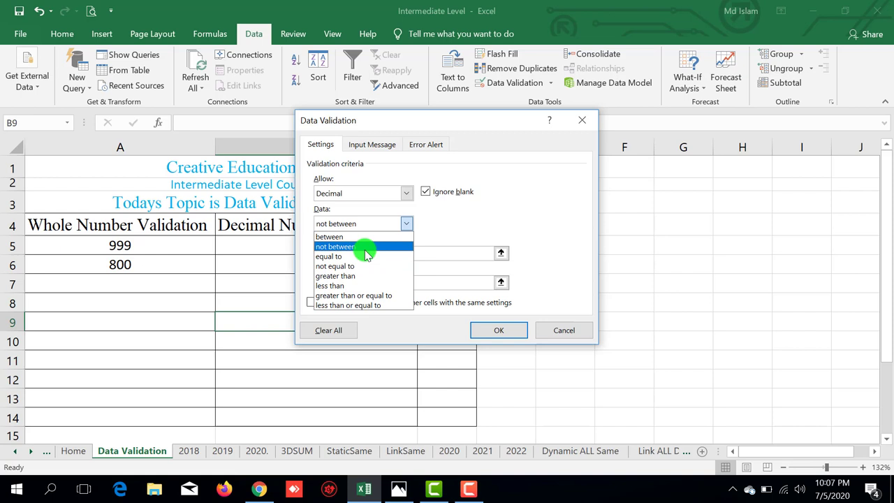
{"action": "left_click", "coordinate": [550, 330]}
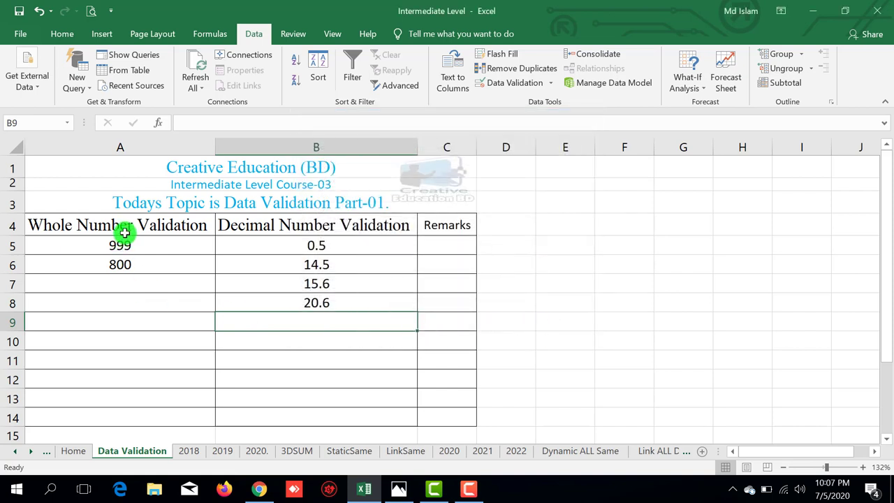